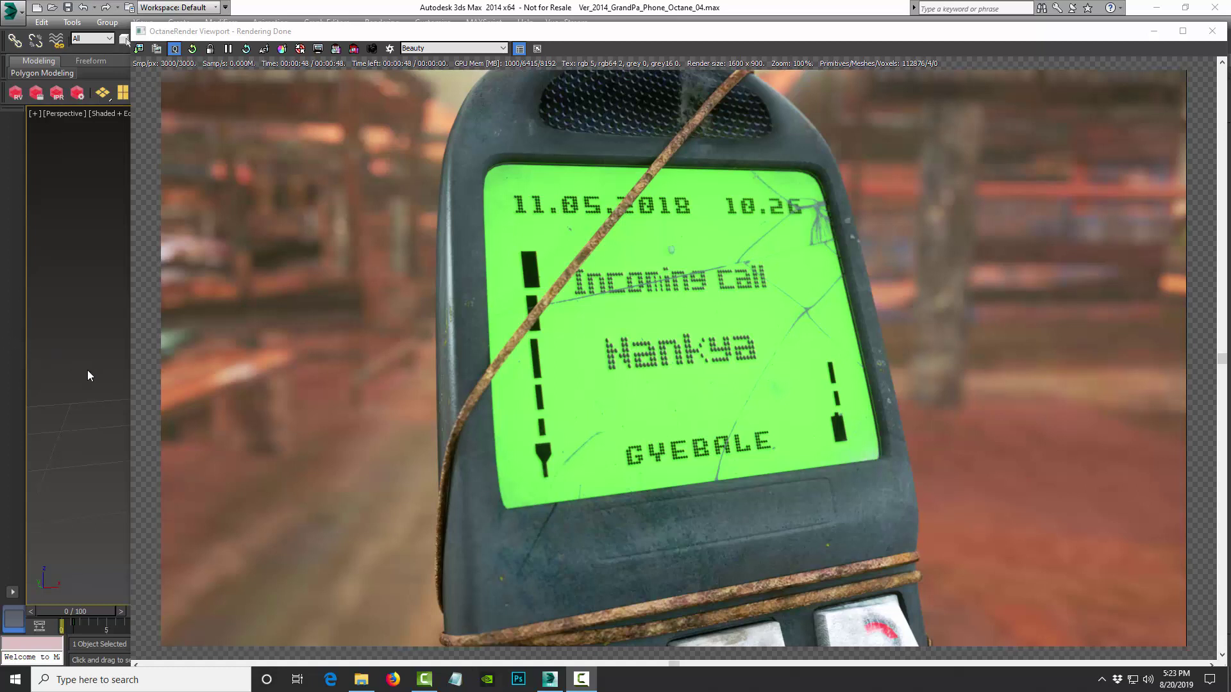
Step: Orbit and zoom the live Octane render of the phone, then lower the render window to uncover the scene
mouse_move(109, 390)
alt+middle_down()
mouse_move(113, 376)
mouse_move(133, 391)
alt+middle_up()
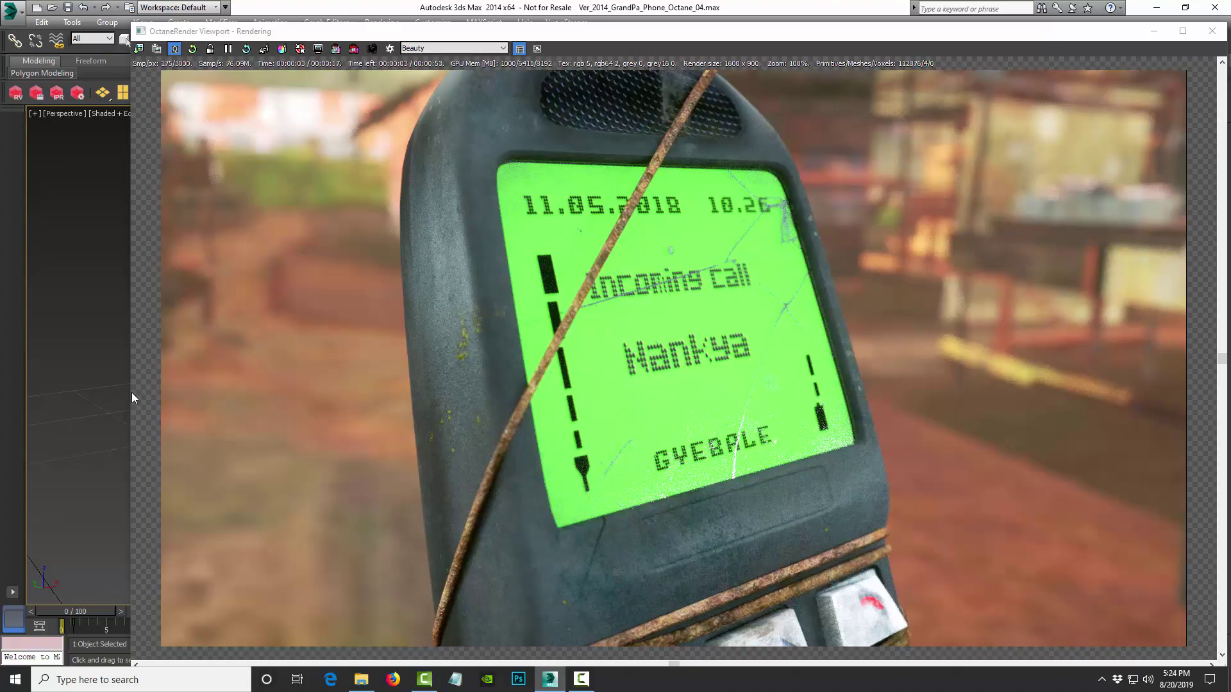
alt+middle_drag(106, 409, 2, 408)
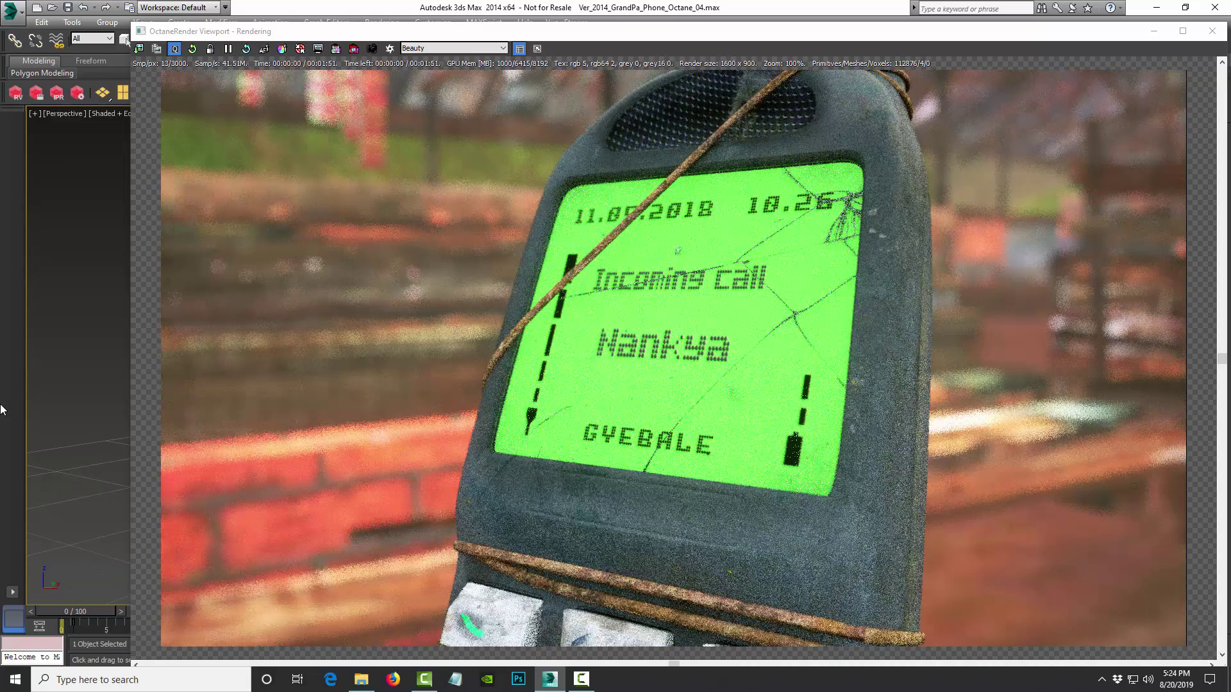
scroll(113, 391, up, 3)
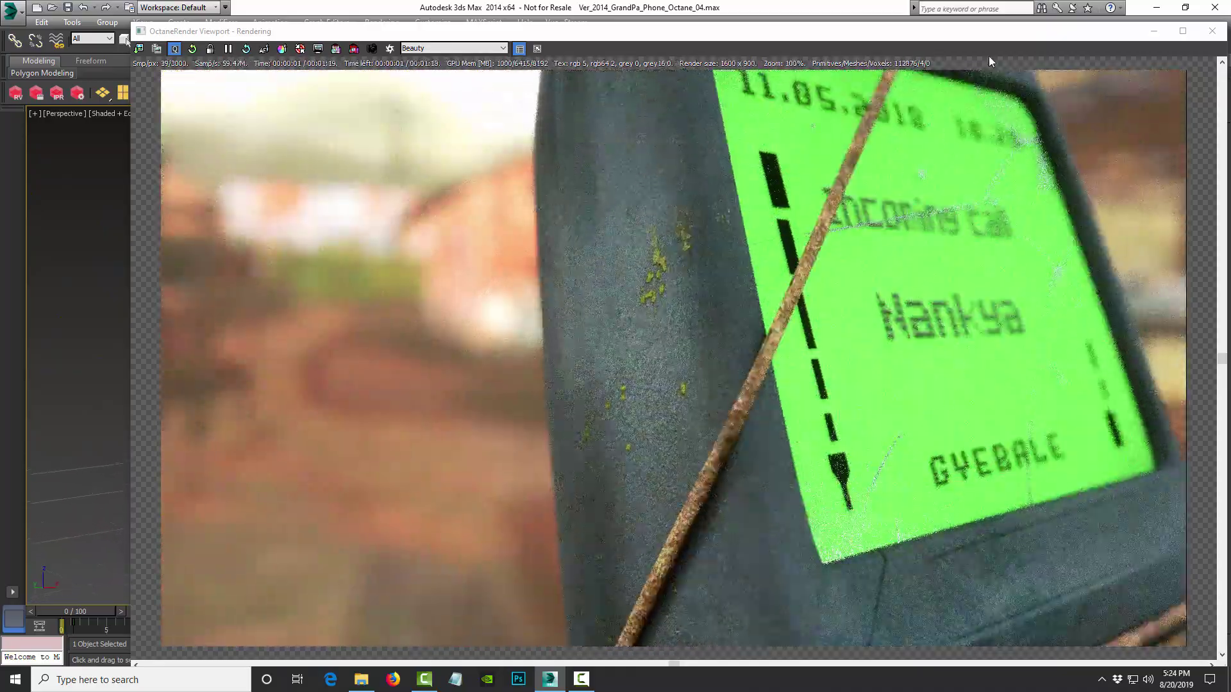
drag(988, 30, 950, 345)
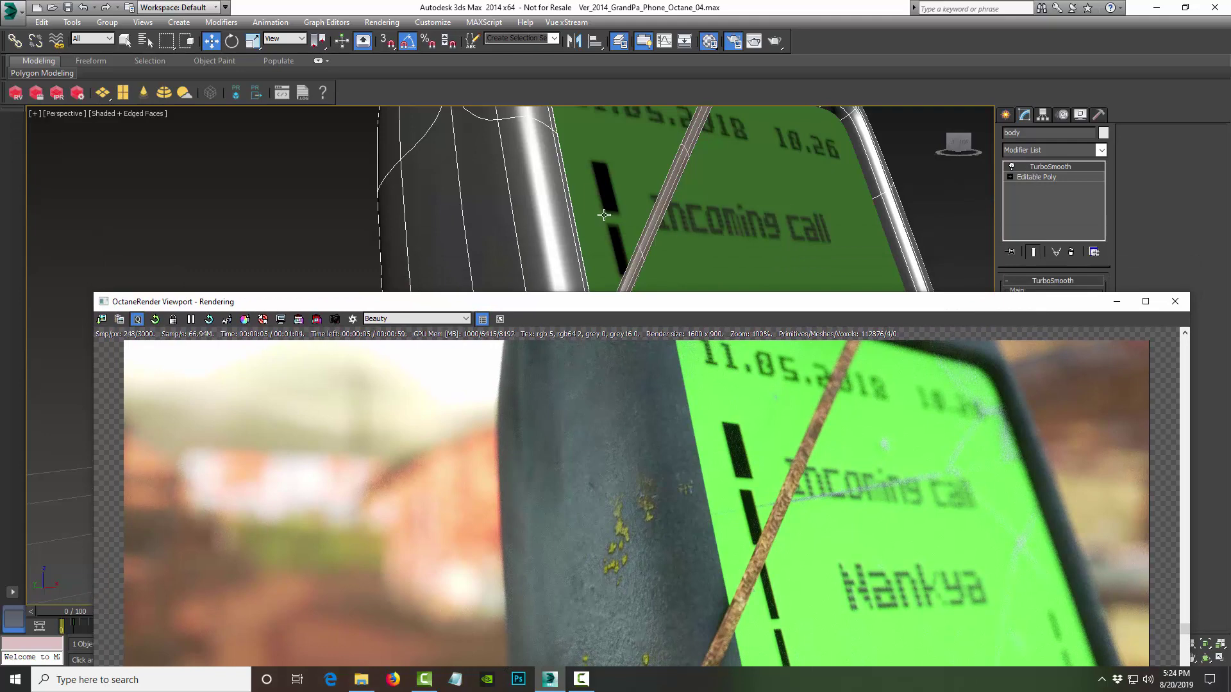
Step: Open Octane Render Setup to the GPU device configuration with the RTX 2070 and GTX 1070
drag(707, 310, 714, 216)
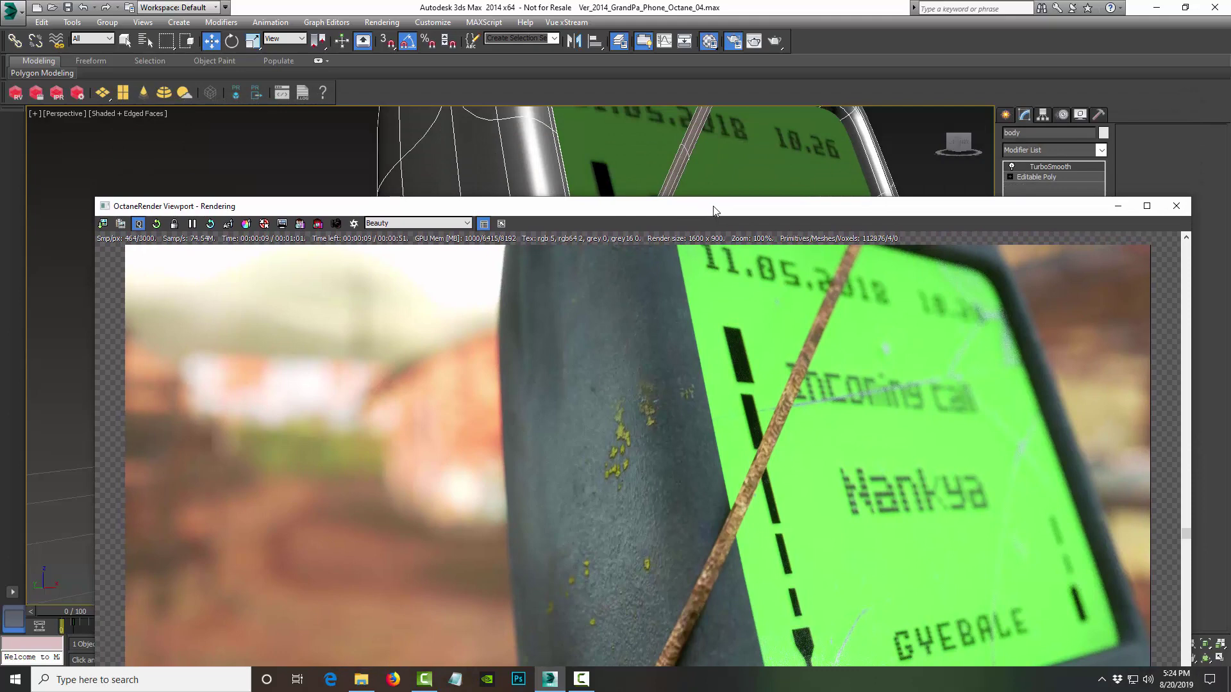
drag(709, 214, 704, 229)
click(734, 41)
drag(854, 85, 544, 122)
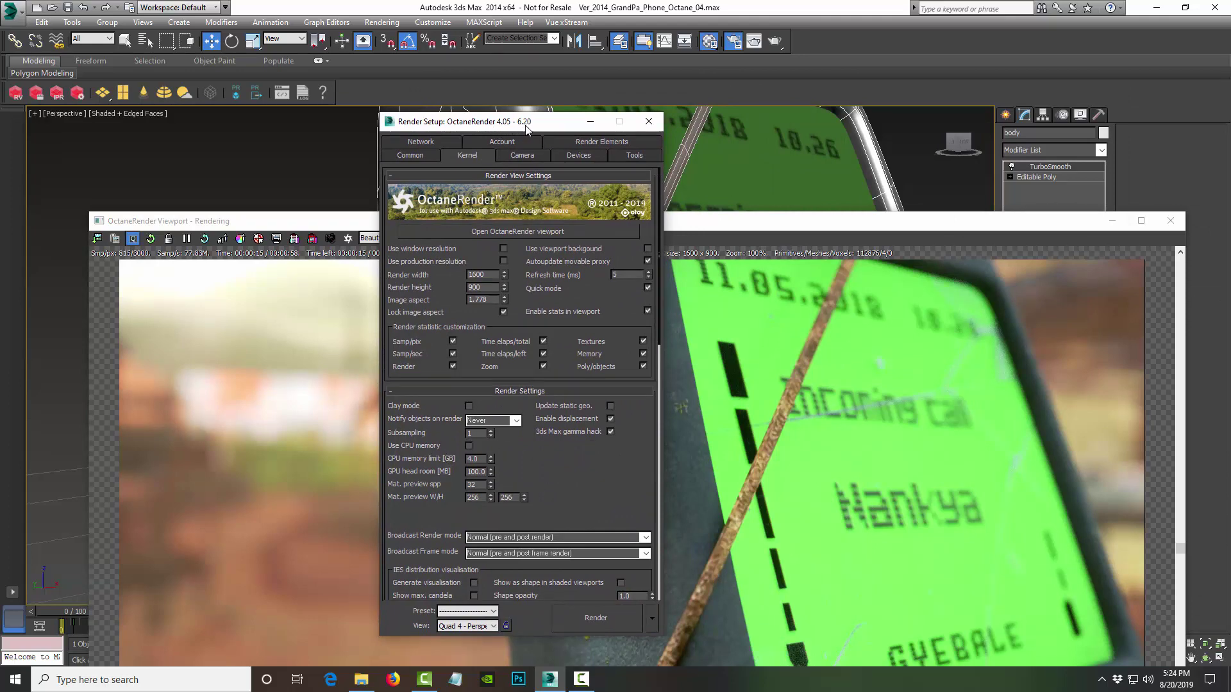
click(577, 157)
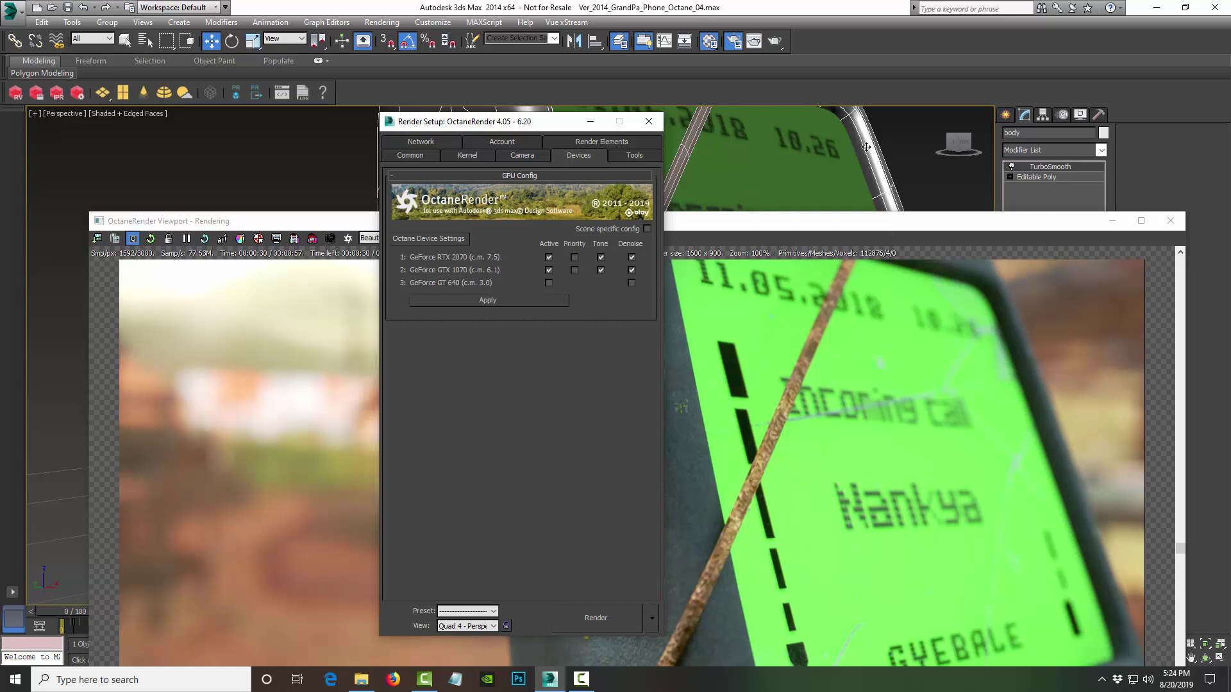
Step: Move the Render Setup dialog to the right side of the screen beside the live render
middle_drag(897, 177, 871, 171)
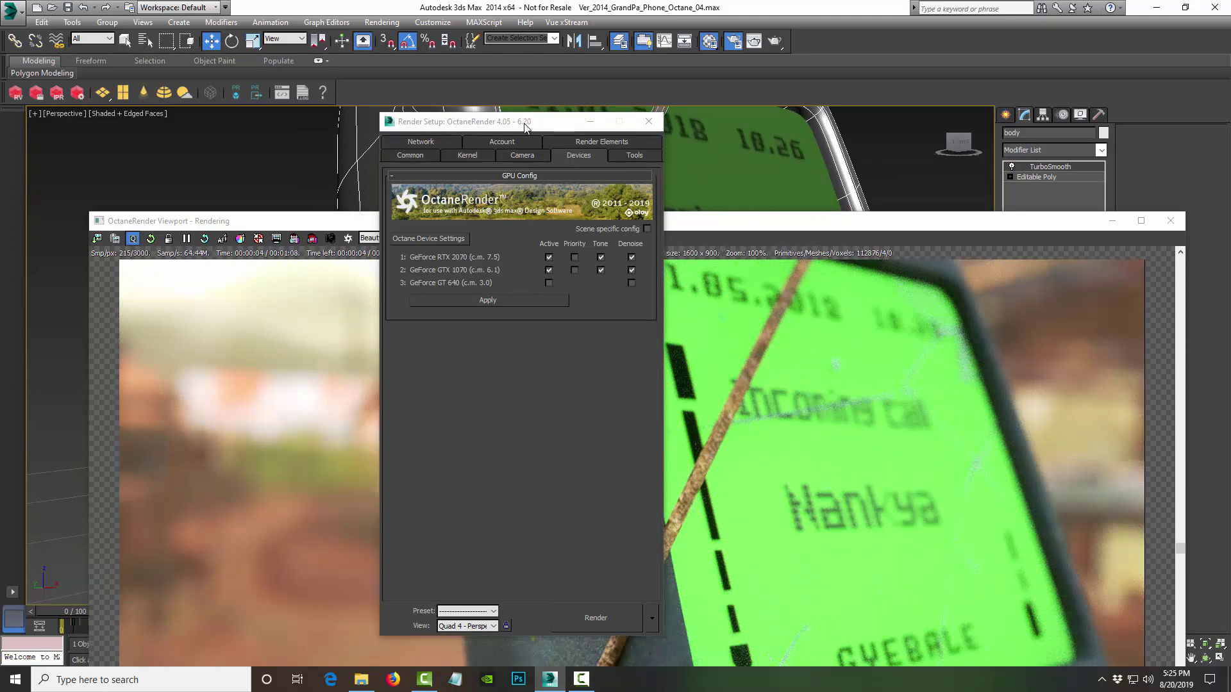
drag(528, 123, 1030, 161)
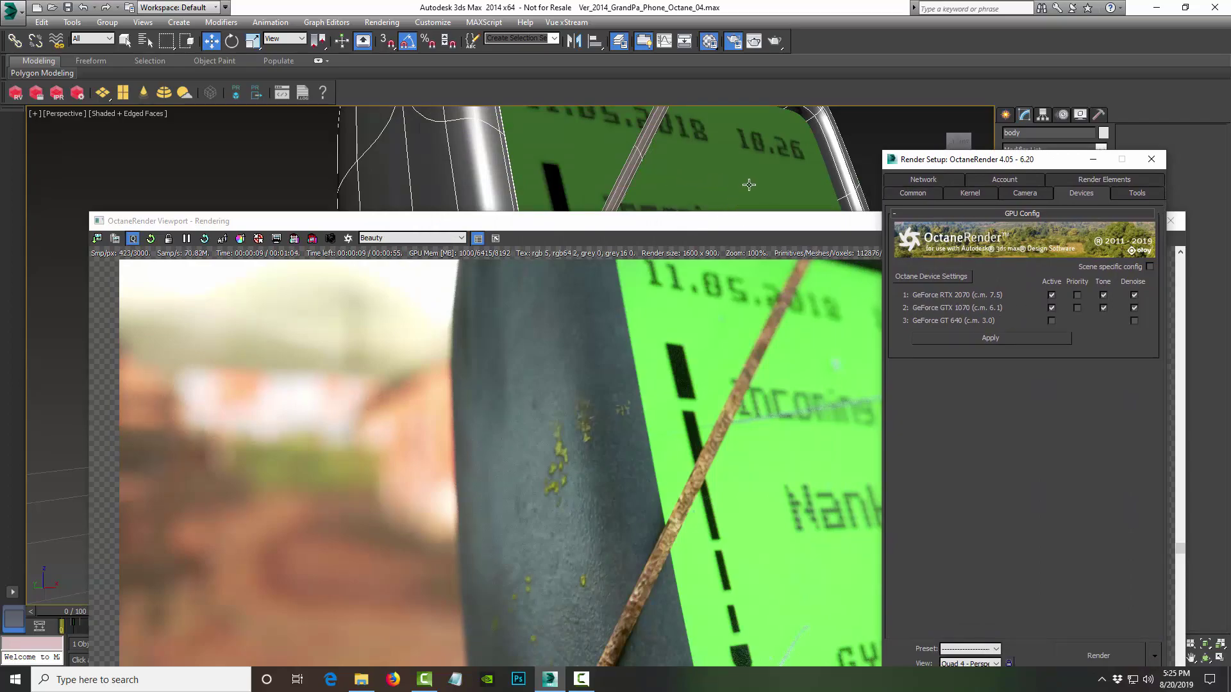
alt+middle_drag(757, 185, 687, 182)
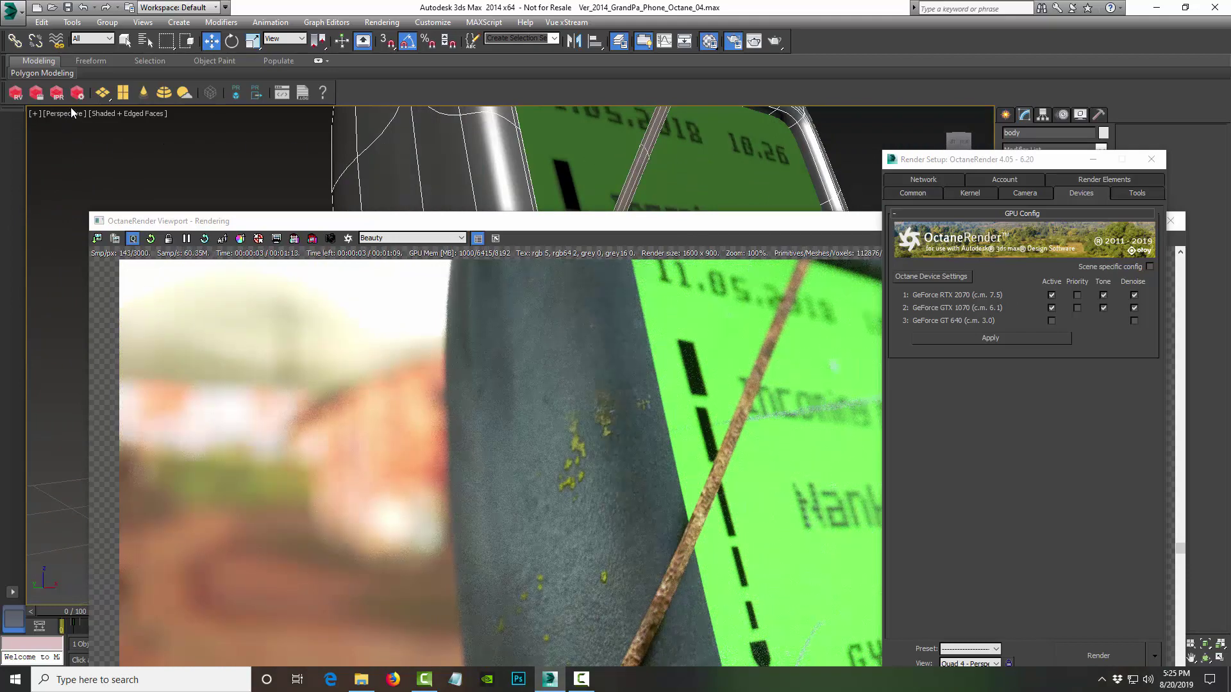
Step: Open the Octane object properties dialog for the body, listing body, antenna and buttons
right_click(491, 171)
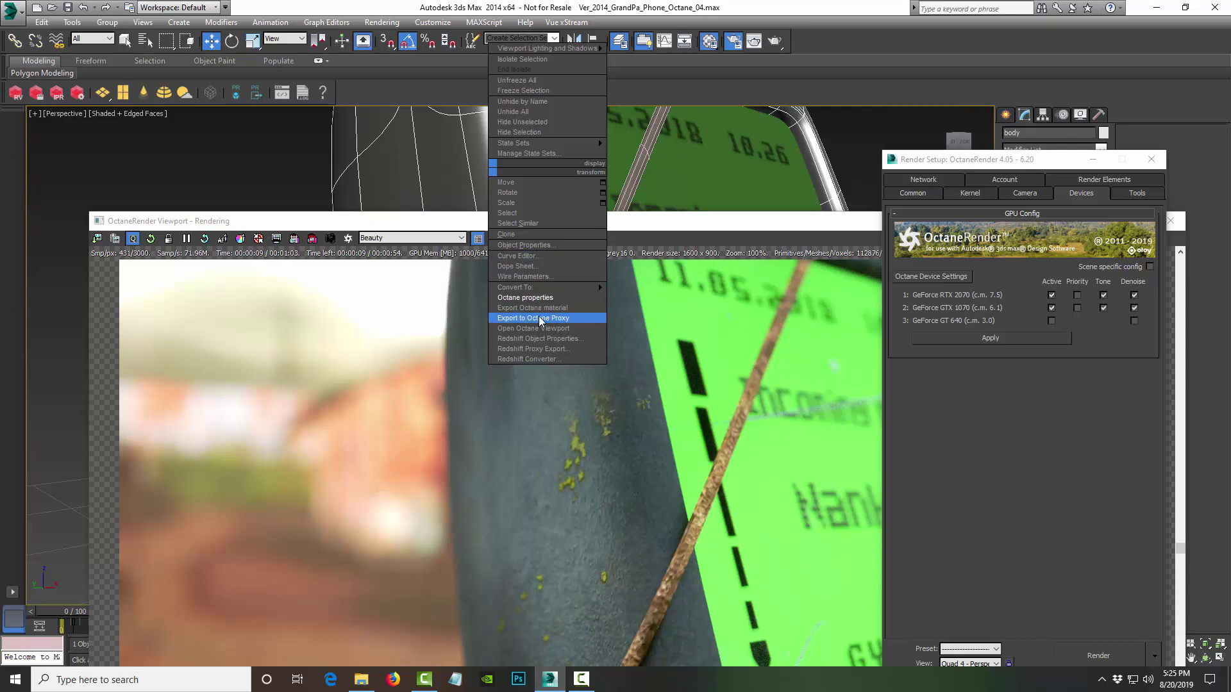
click(536, 298)
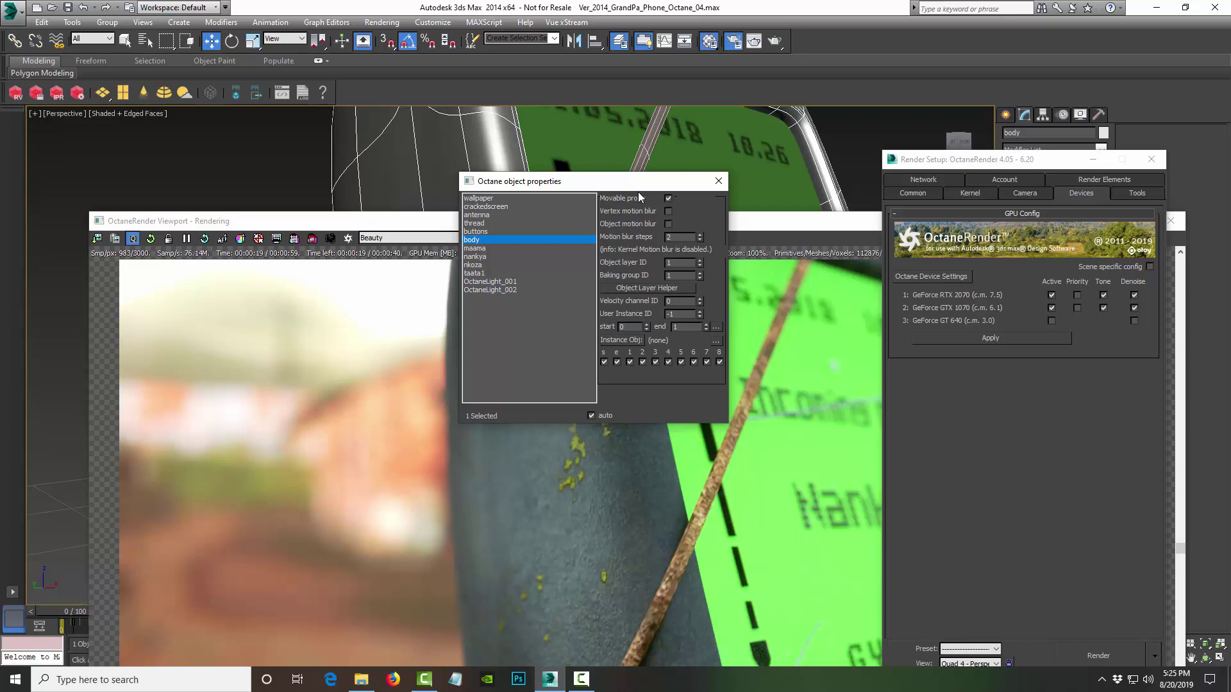
click(668, 197)
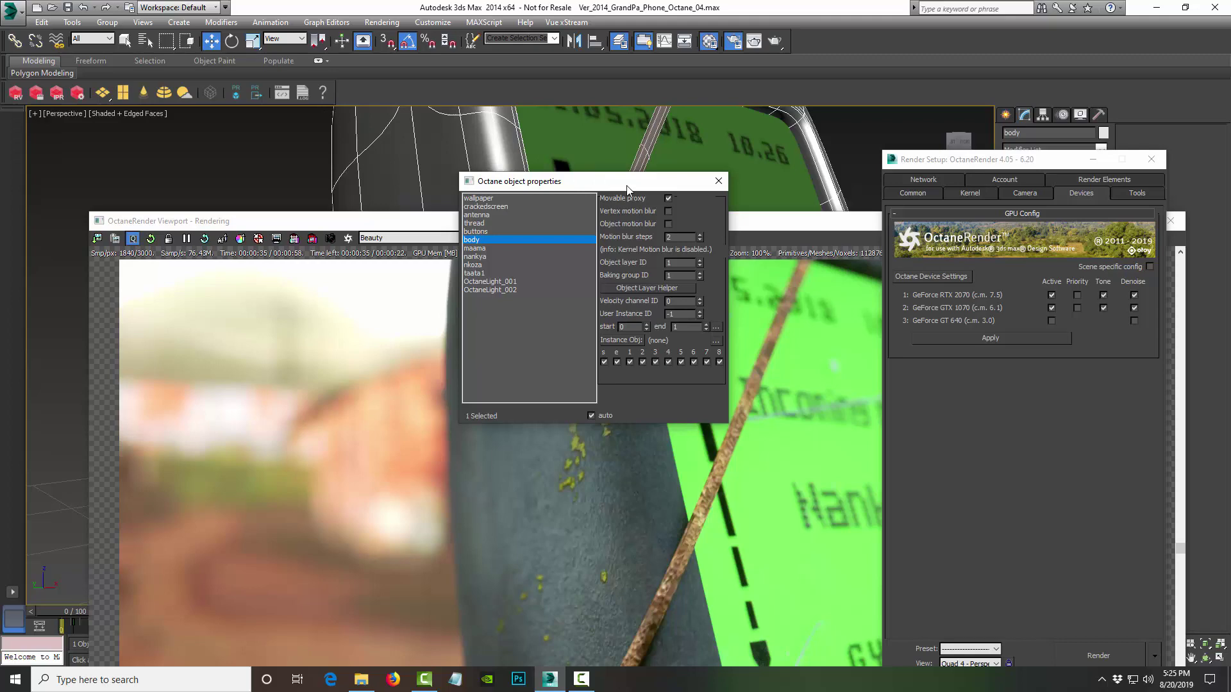
Step: Enable viewport statistics, showing 112,289 total polygons and 52,624 on the body
click(32, 114)
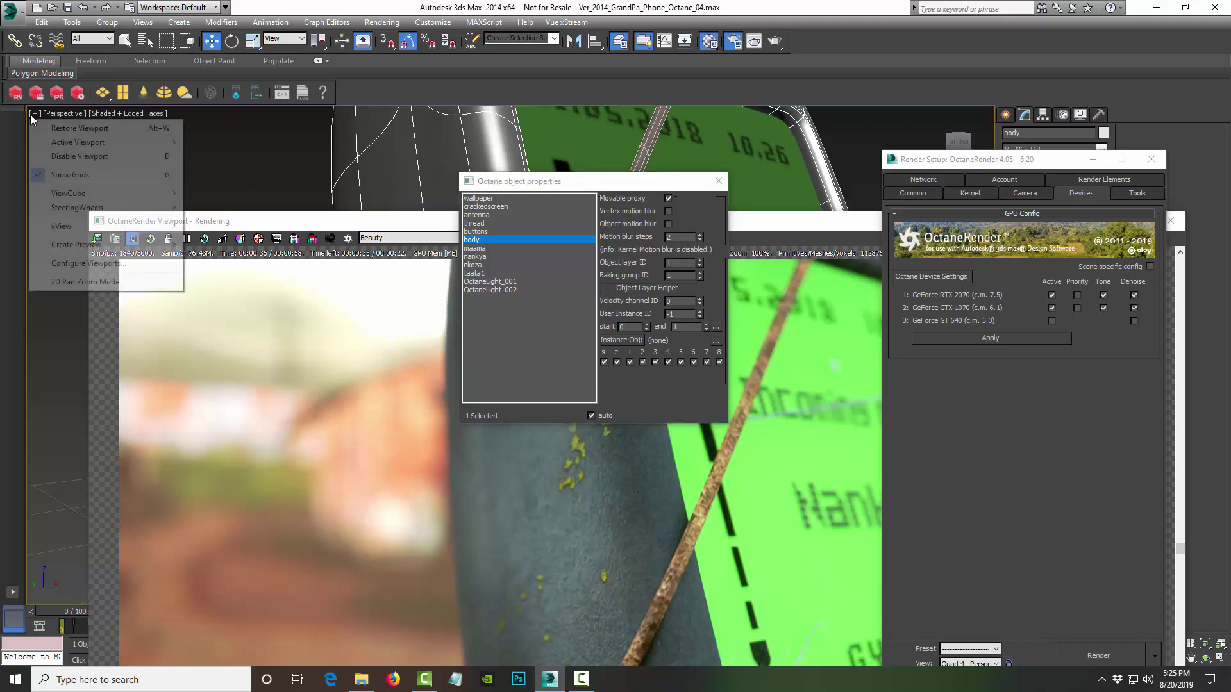
click(83, 264)
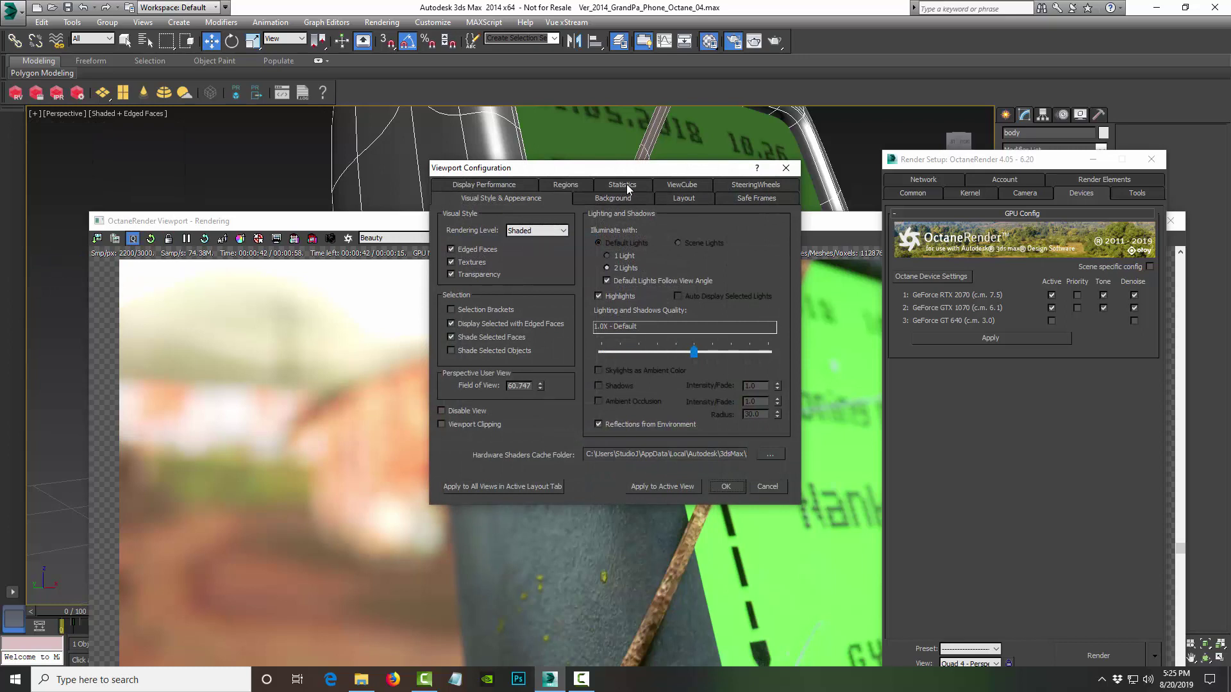
click(626, 186)
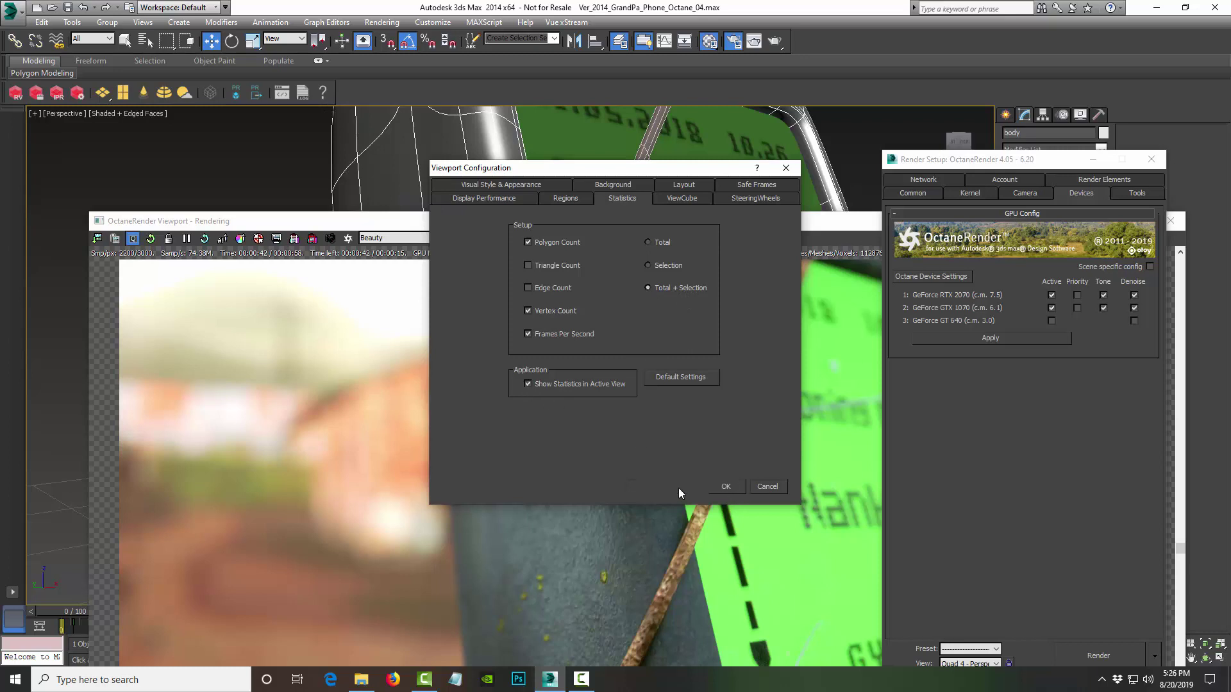
click(725, 486)
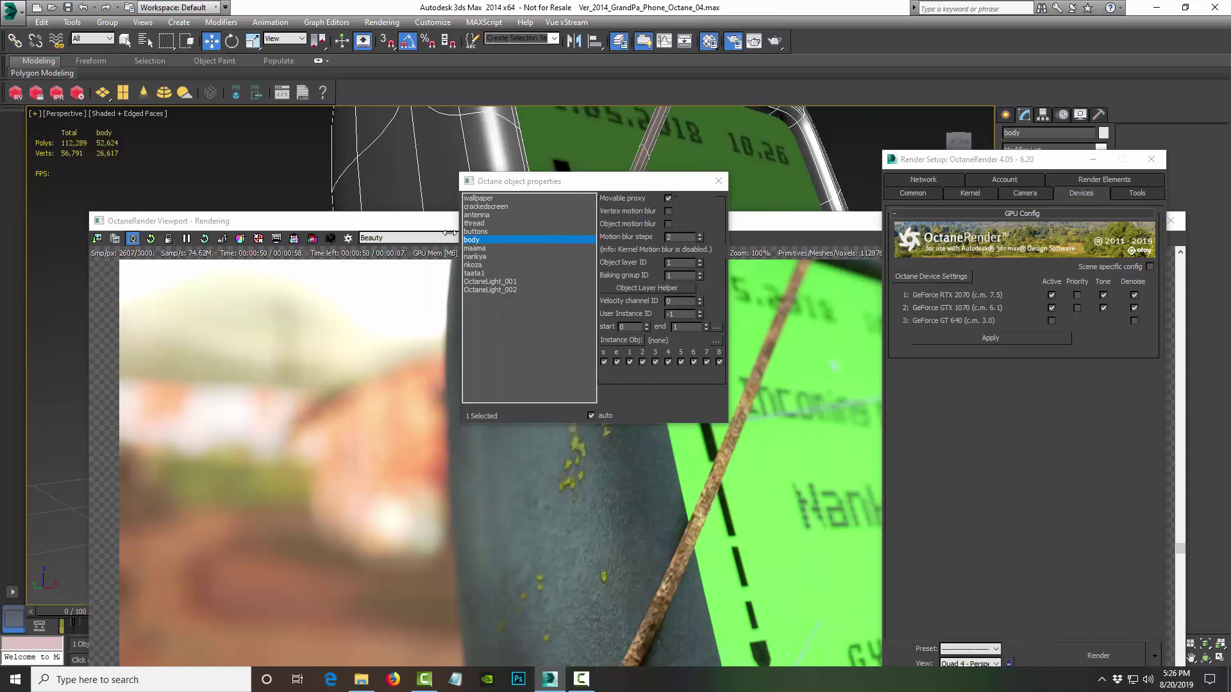
Step: Disable TurboSmooth on the phone body, cutting it to about 1,640 polygons
middle_drag(399, 161, 330, 184)
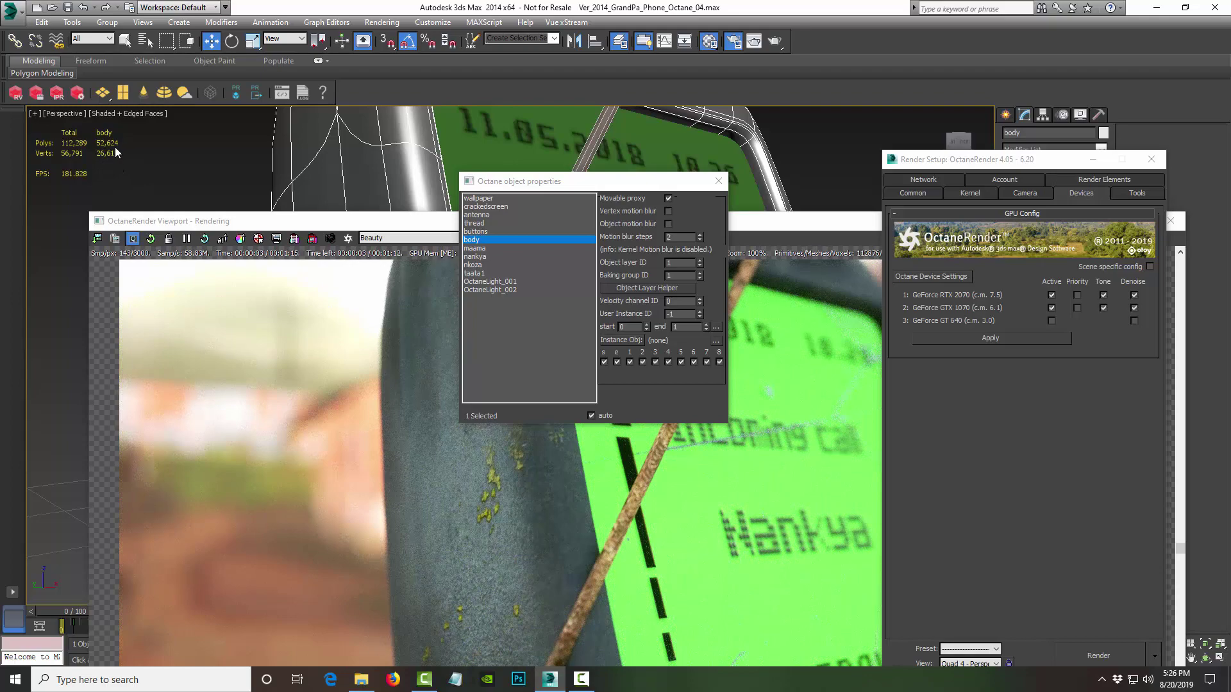
drag(969, 164, 870, 218)
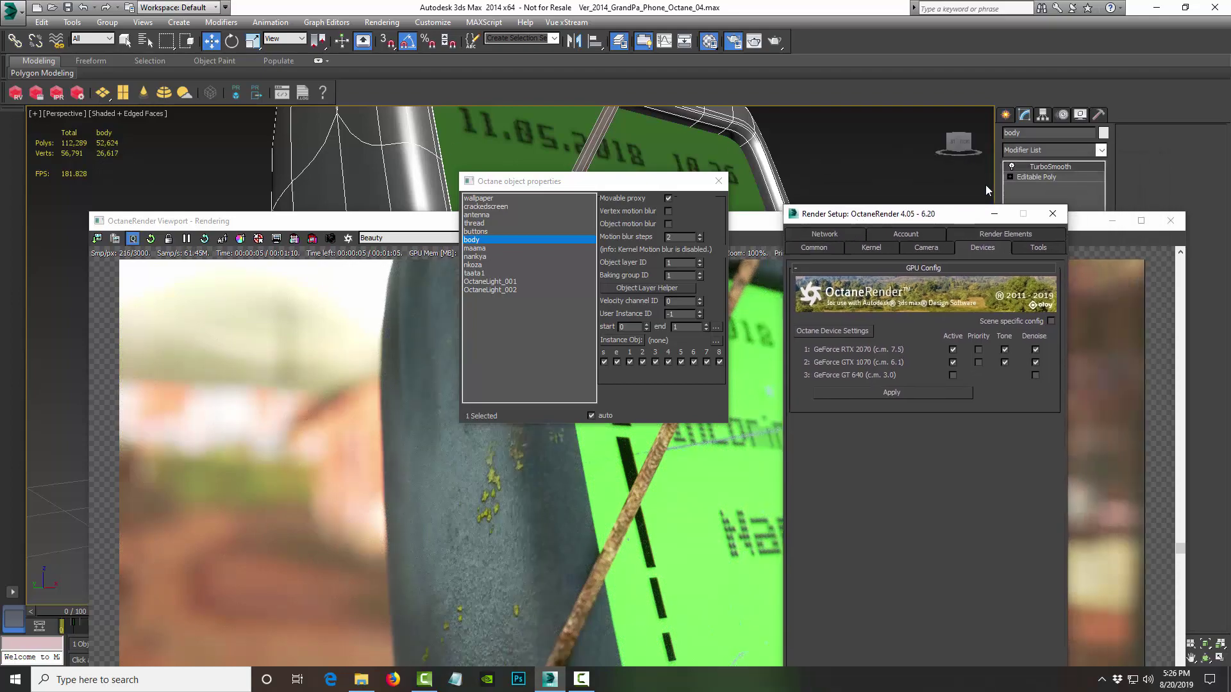
click(1012, 166)
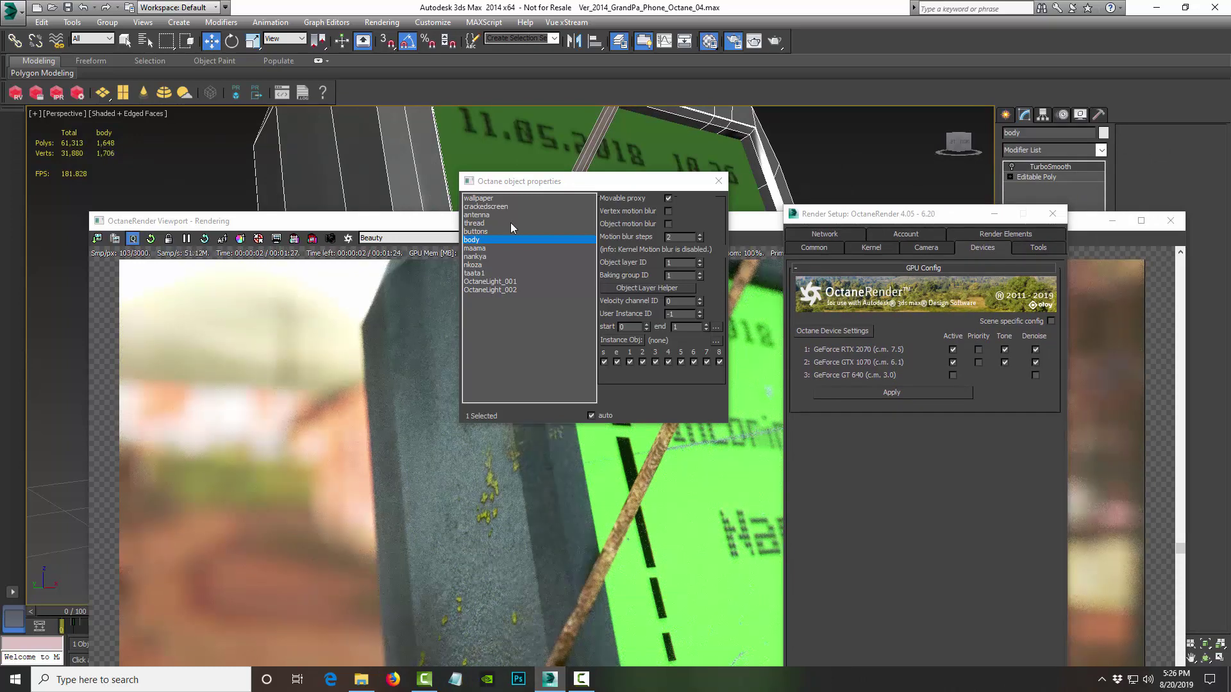
Step: Rearrange the object properties and render windows, orbiting so the phone screen faces the camera
drag(574, 187, 801, 161)
mouse_move(553, 182)
middle_down()
mouse_move(544, 195)
mouse_move(568, 184)
mouse_move(550, 184)
middle_up()
scroll(550, 184, down, 5)
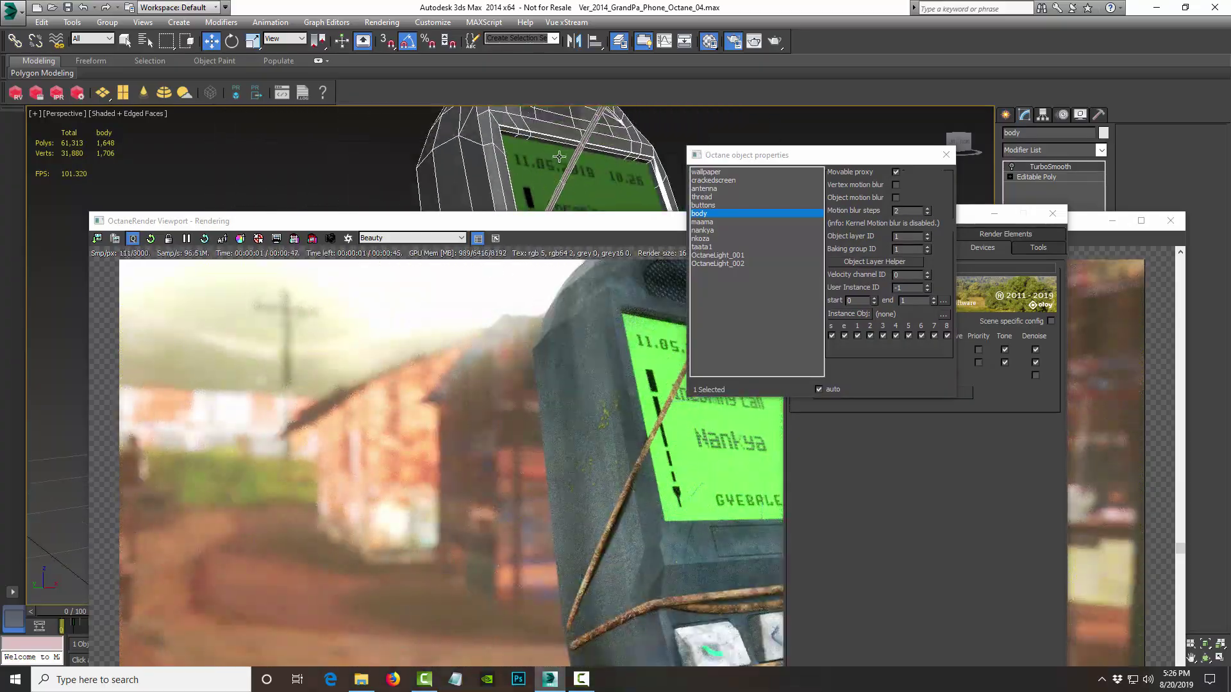
alt+middle_drag(562, 157, 558, 184)
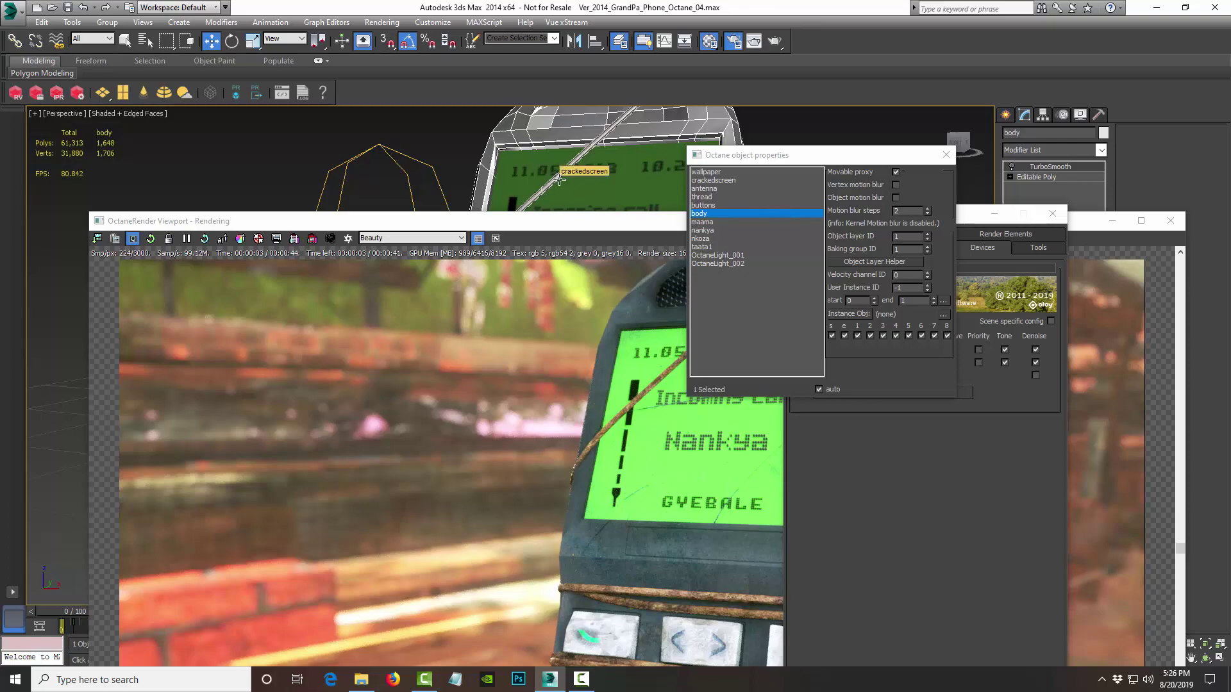
drag(851, 162, 284, 170)
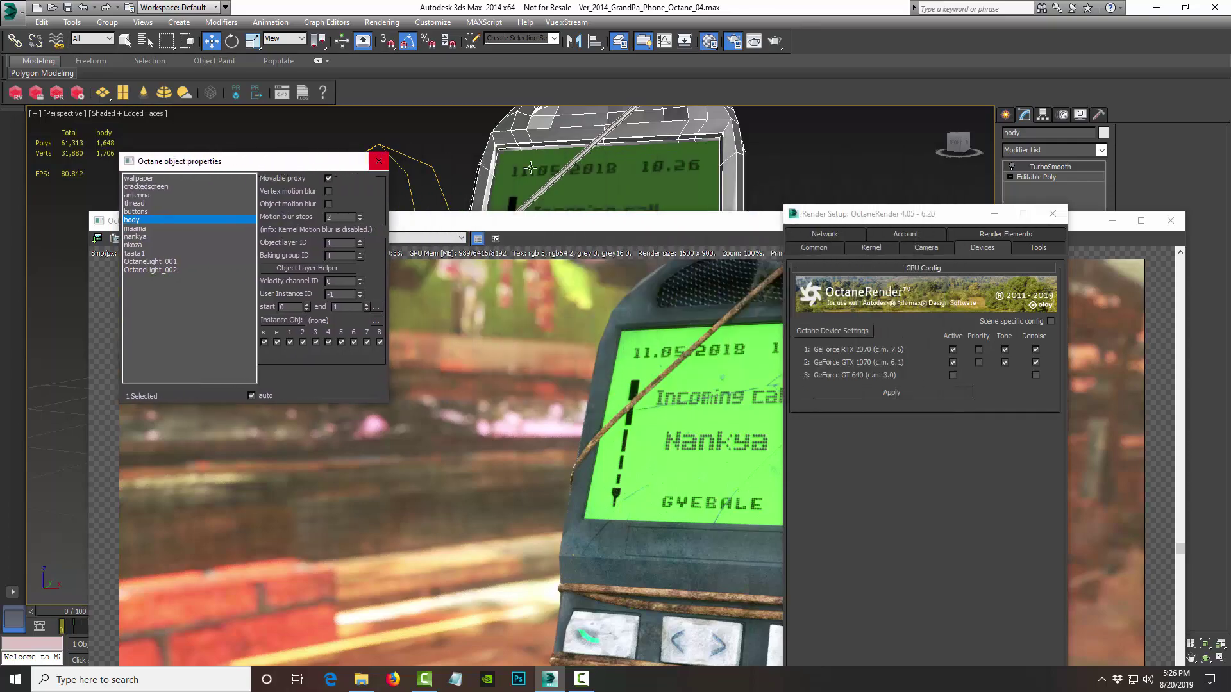
alt+middle_drag(704, 166, 701, 168)
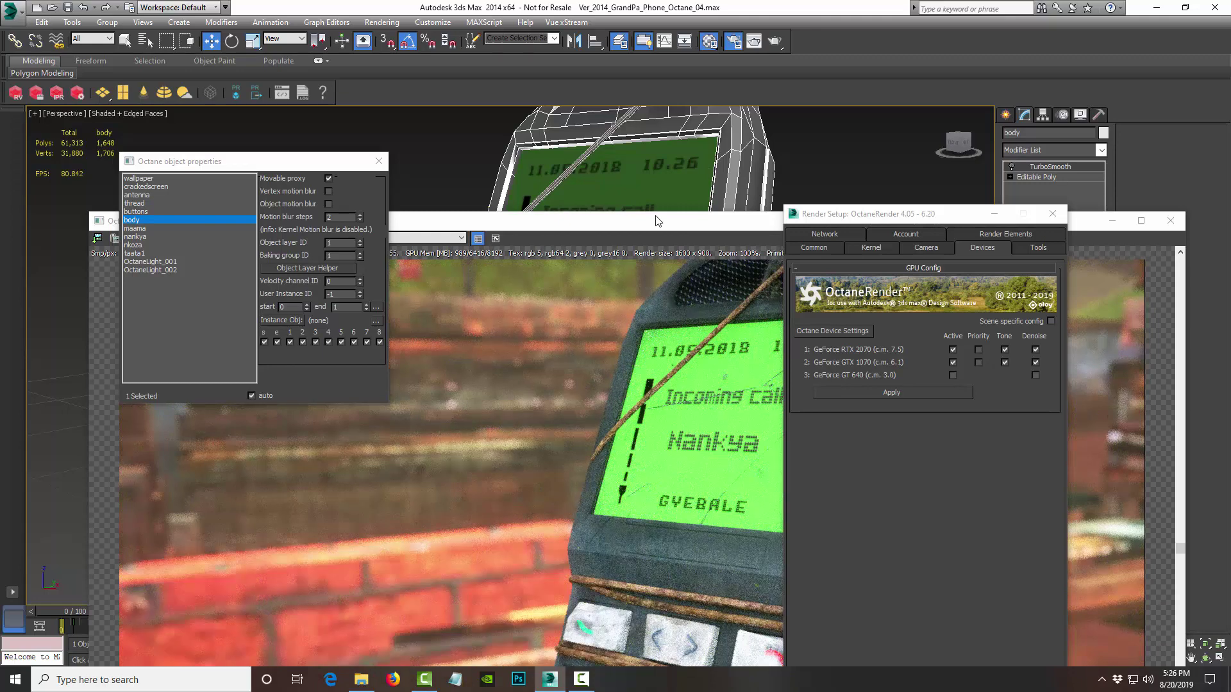
drag(657, 222, 646, 249)
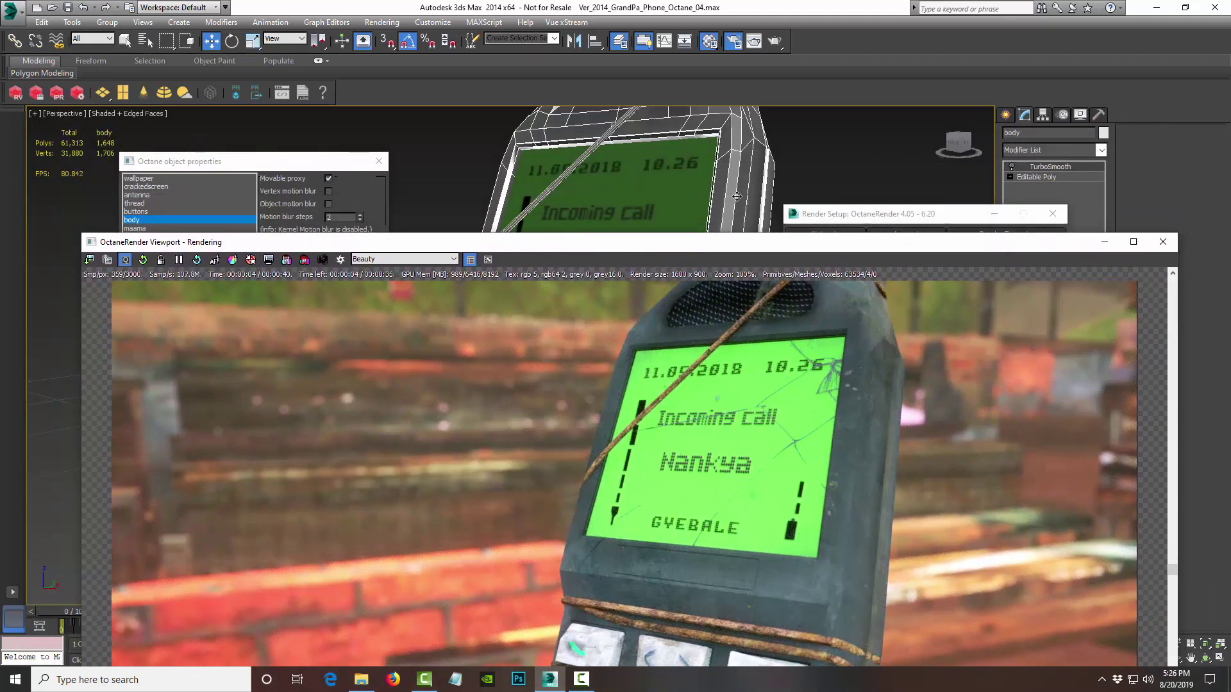
alt+middle_drag(737, 207, 671, 184)
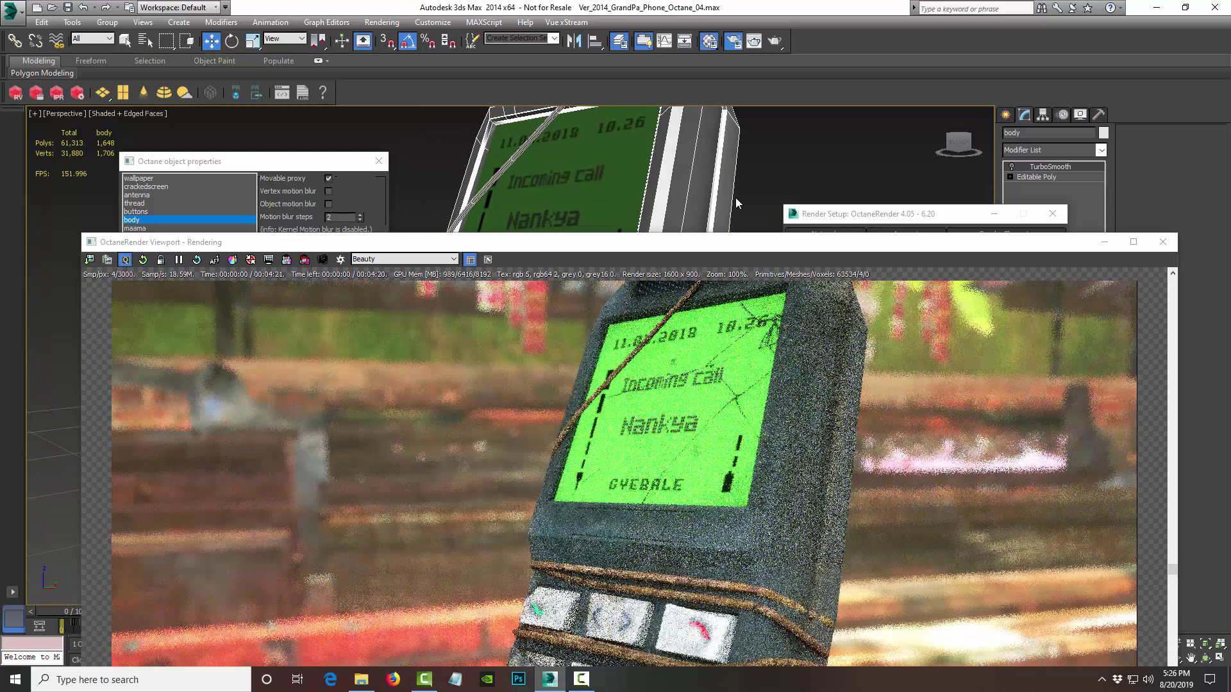
Step: Add an Octane Geometry Properties modifier above TurboSmooth and Editable Poly on the body
click(1102, 150)
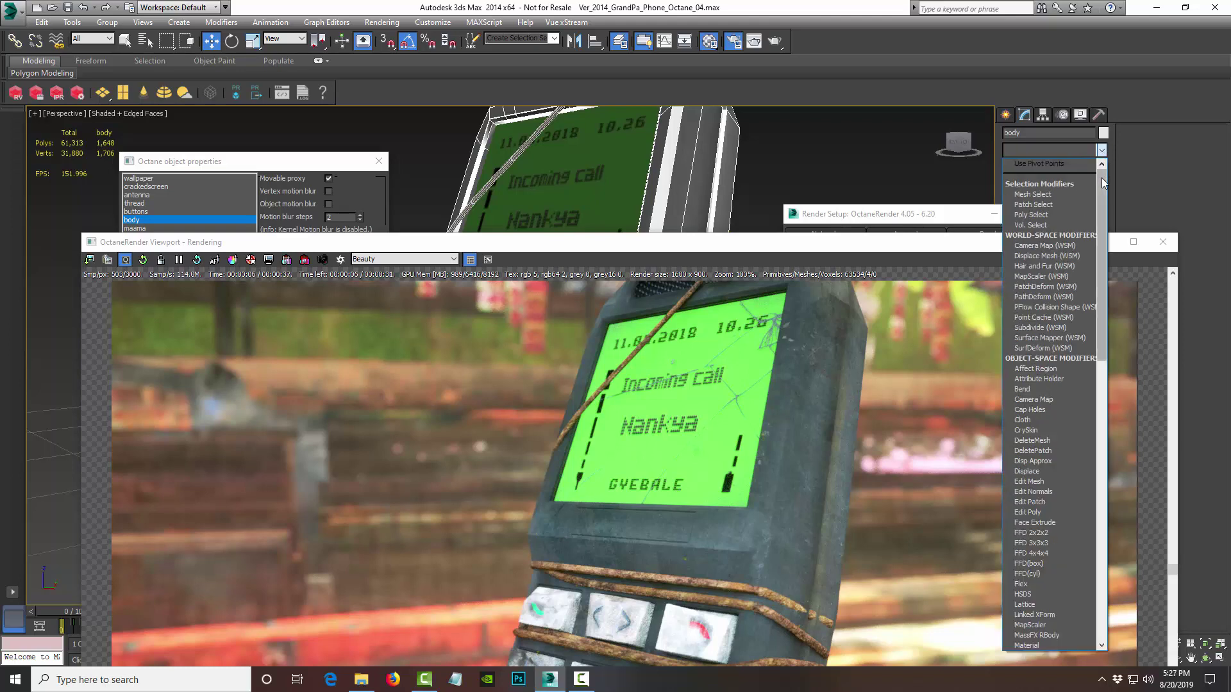
drag(1102, 178, 1108, 379)
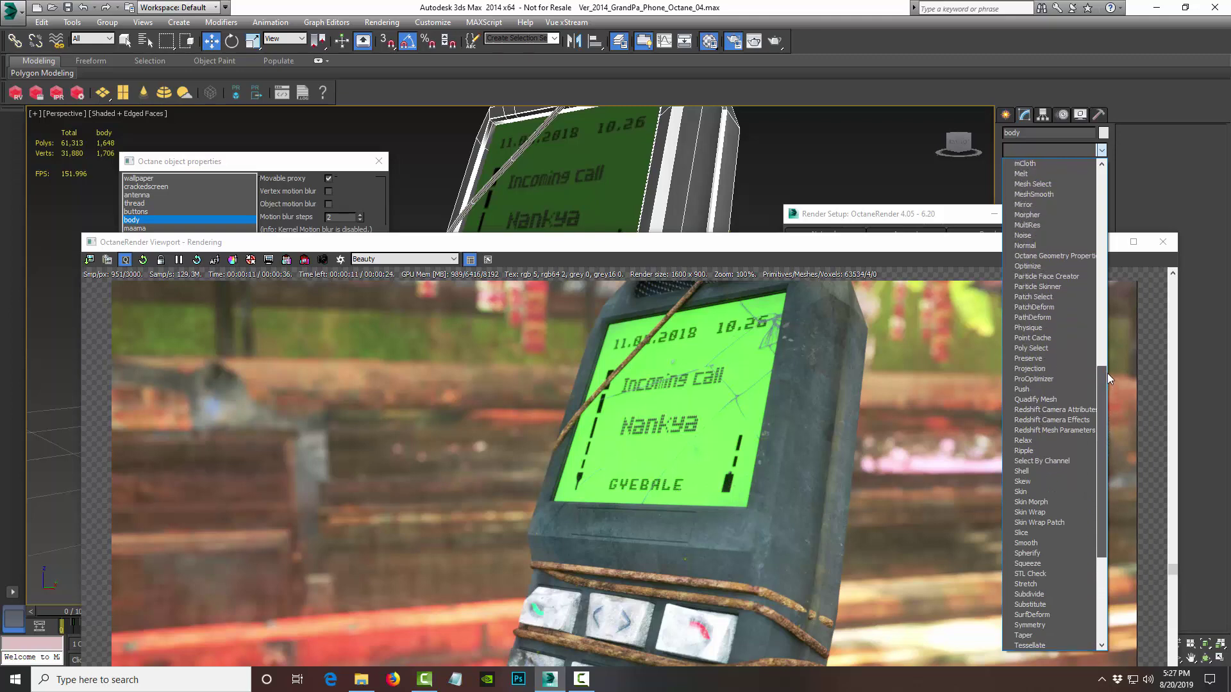
click(1049, 259)
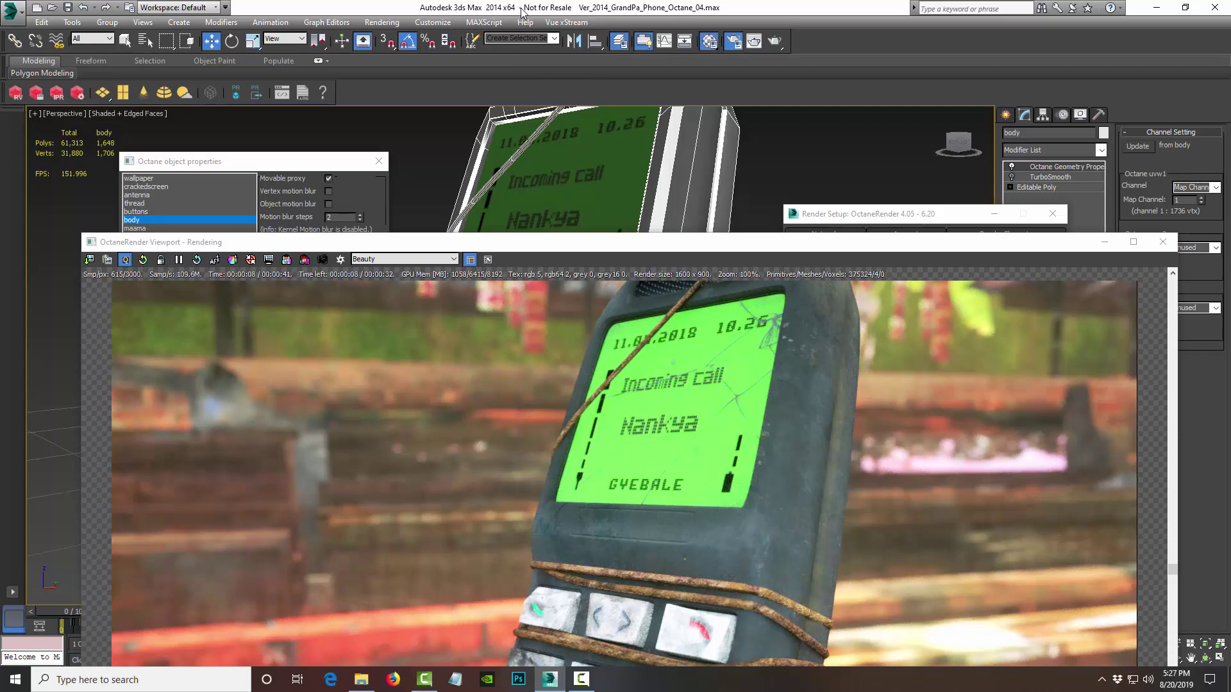
drag(761, 245, 732, 267)
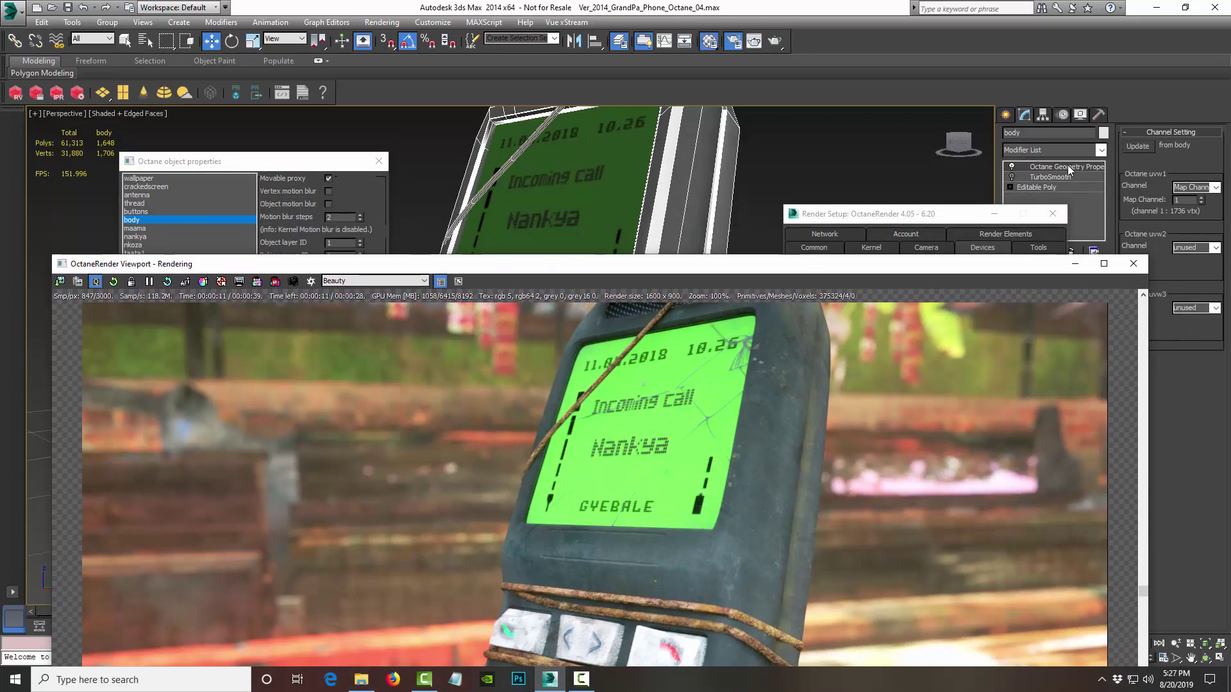
Step: Move Render Setup and the live render aside to expose the body's Subdivision rollout (level 3, Catmull Clark)
drag(962, 213, 380, 82)
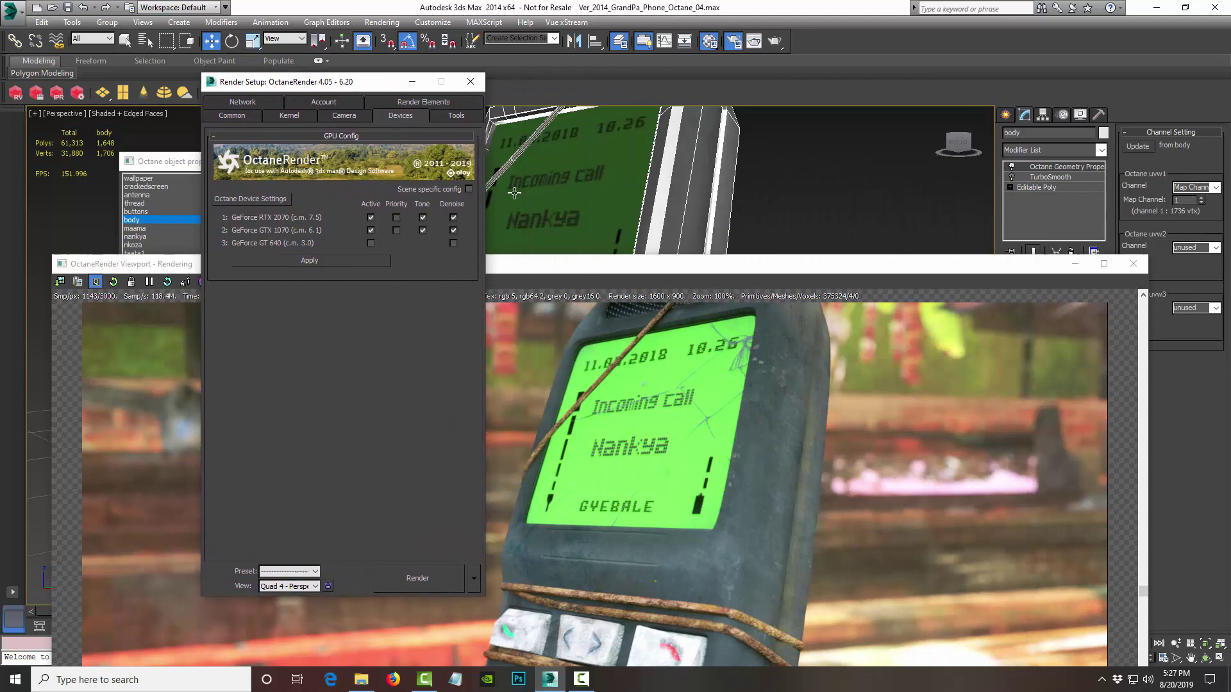
drag(680, 270, 481, 180)
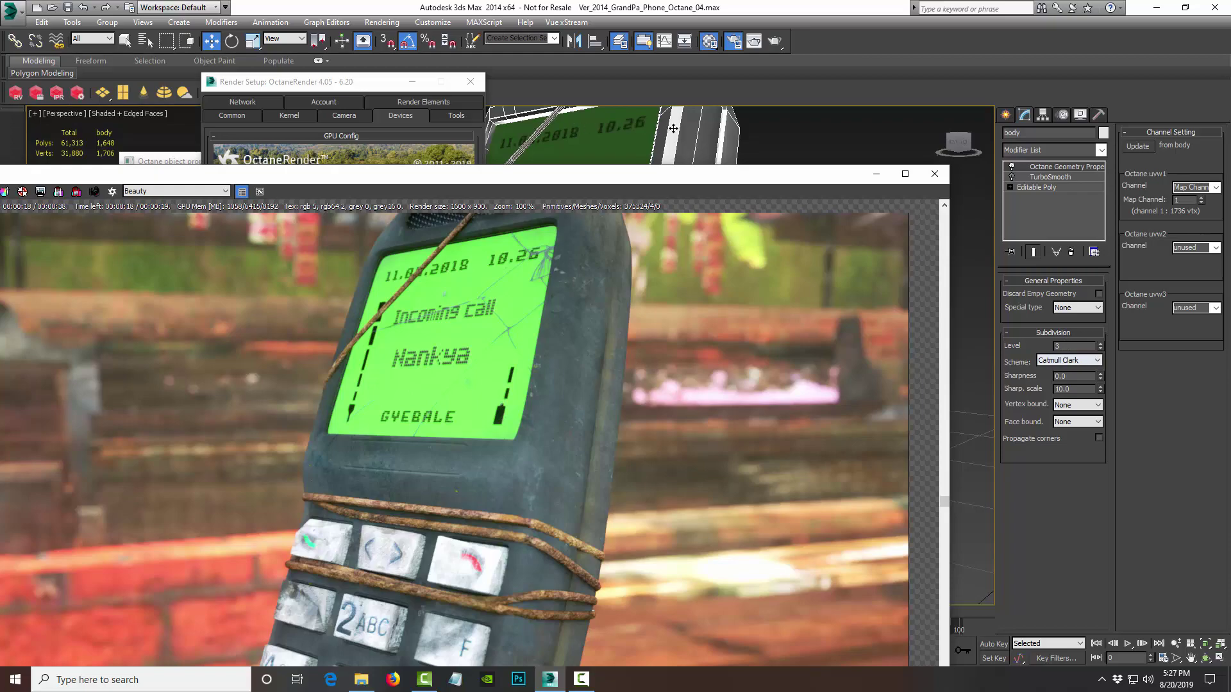
middle_drag(673, 128, 732, 143)
drag(743, 174, 795, 380)
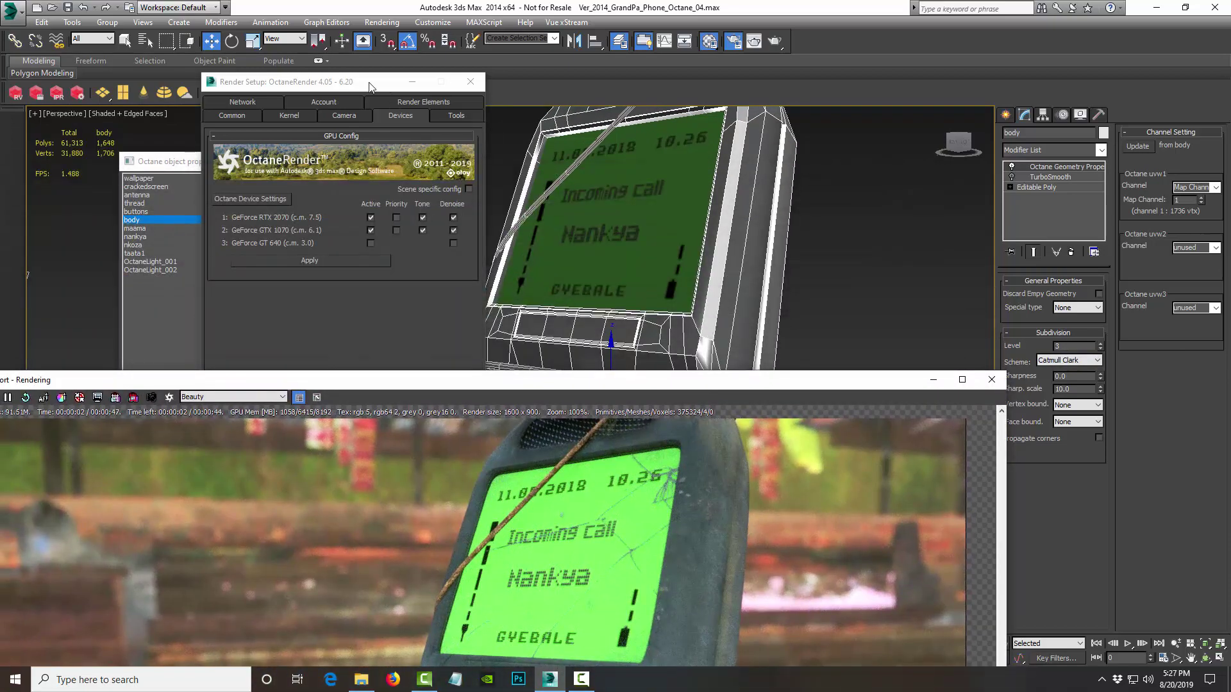
drag(370, 86, 194, 325)
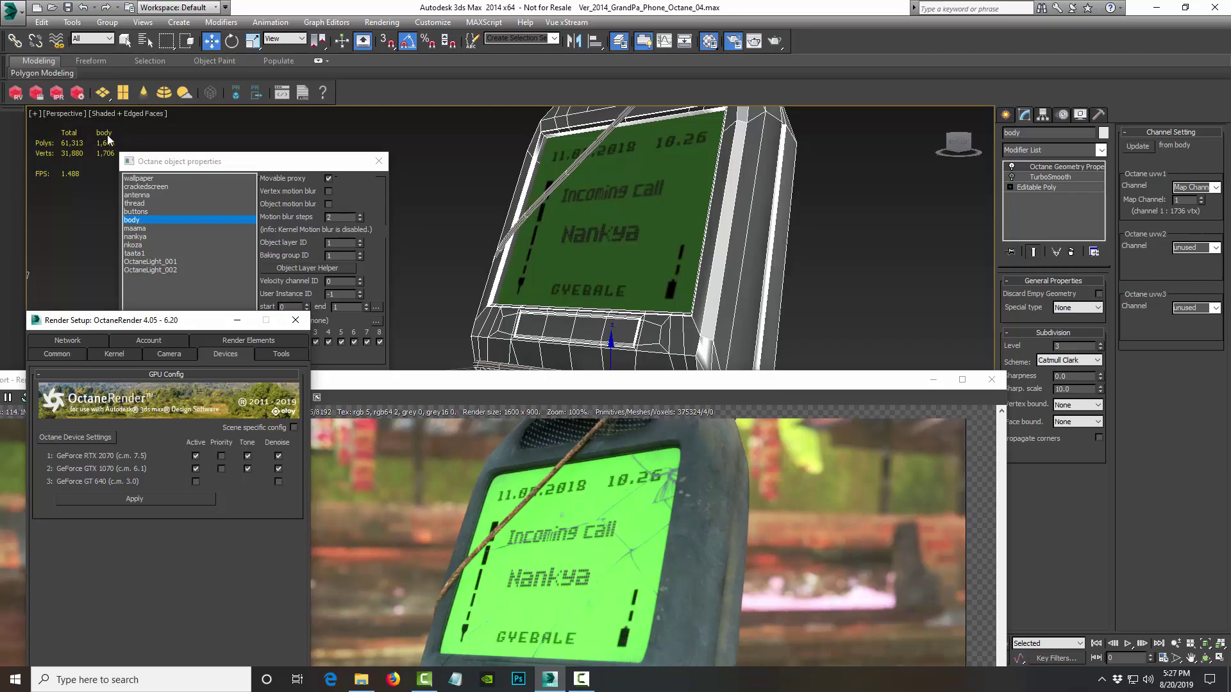
alt+middle_drag(776, 329, 774, 348)
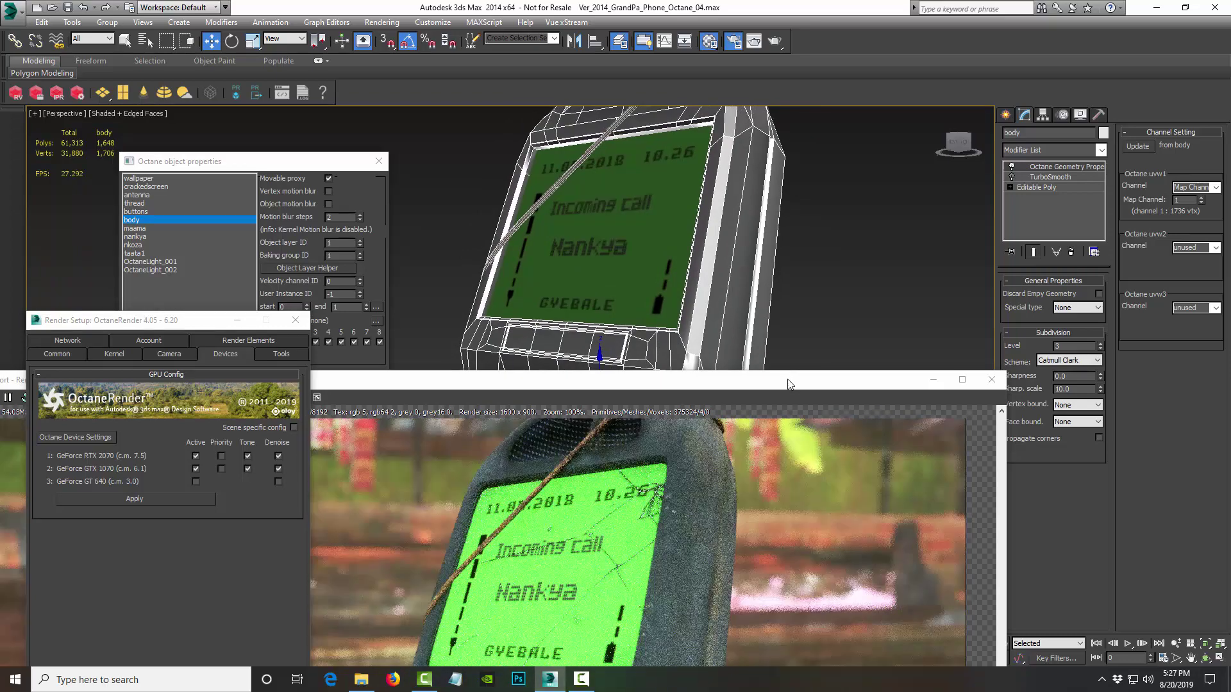
drag(789, 382, 955, 78)
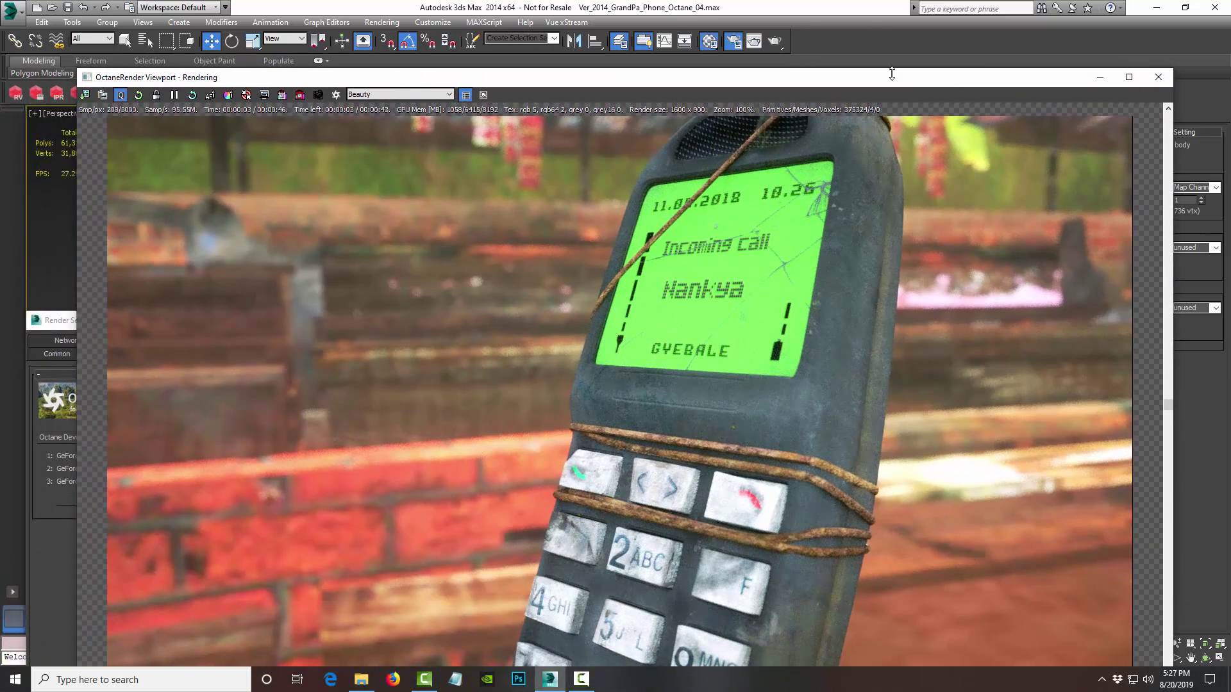
drag(892, 75, 667, 159)
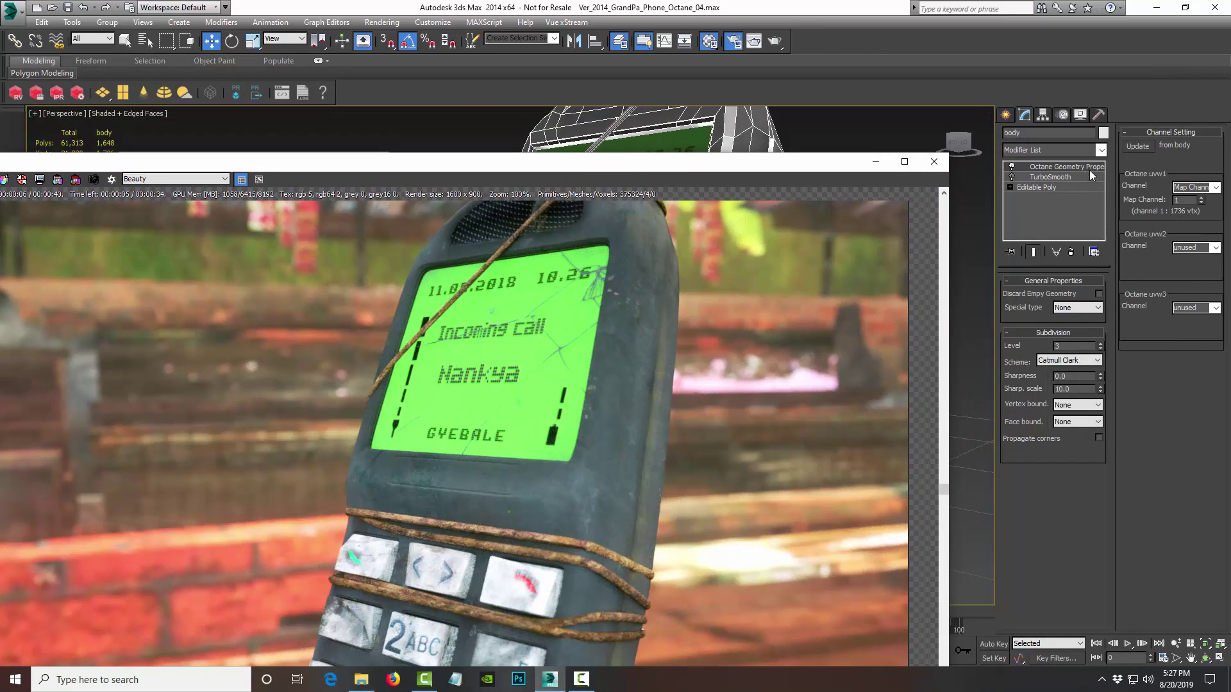
Step: Drop the body's subdivision level to 0 and zoom in along the screen edge
click(1058, 347)
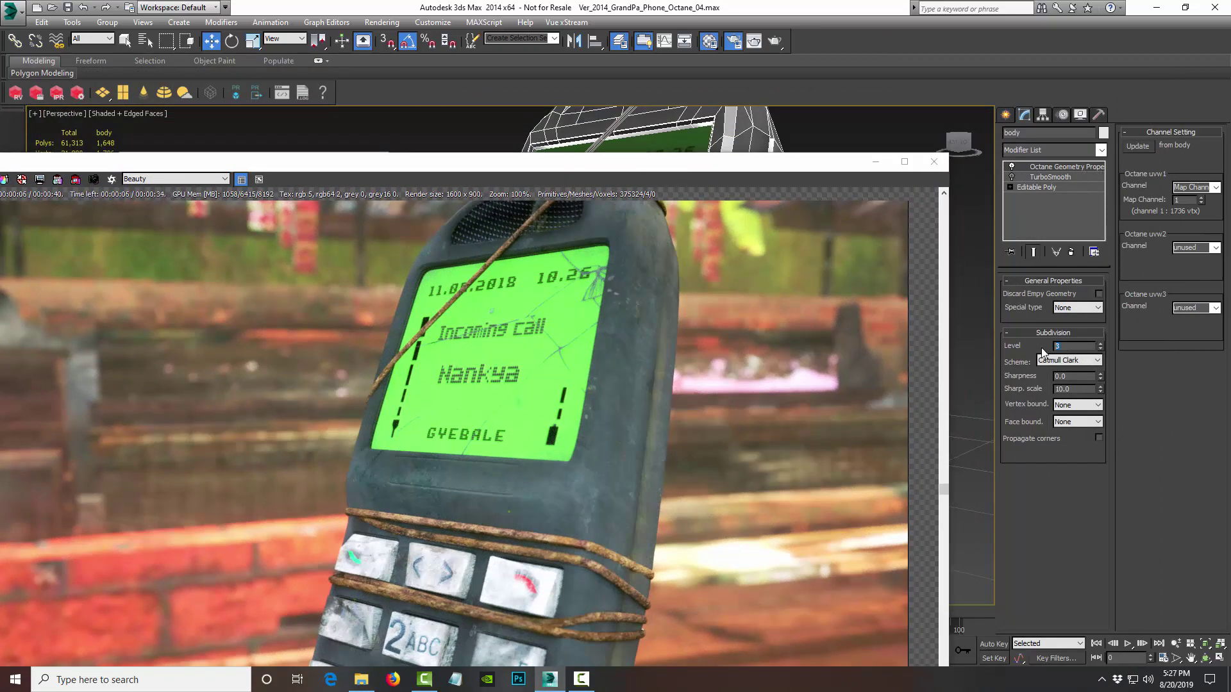
text(0)
key(Return)
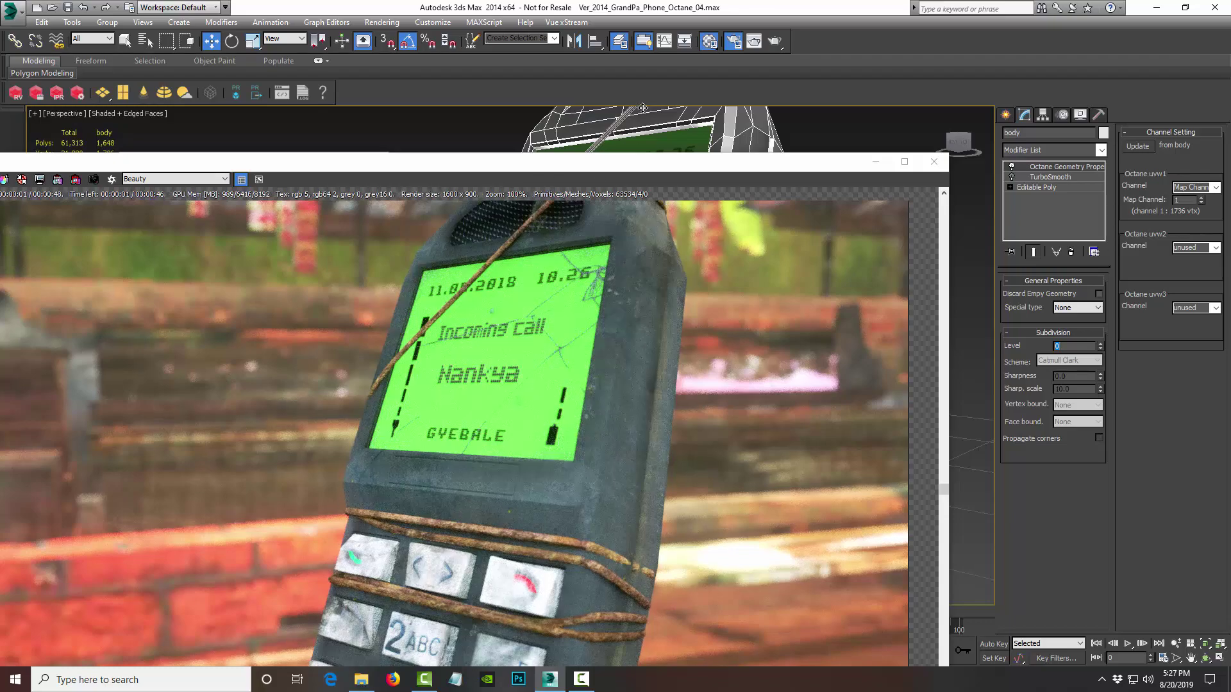
scroll(642, 110, up, 2)
scroll(618, 133, up, 2)
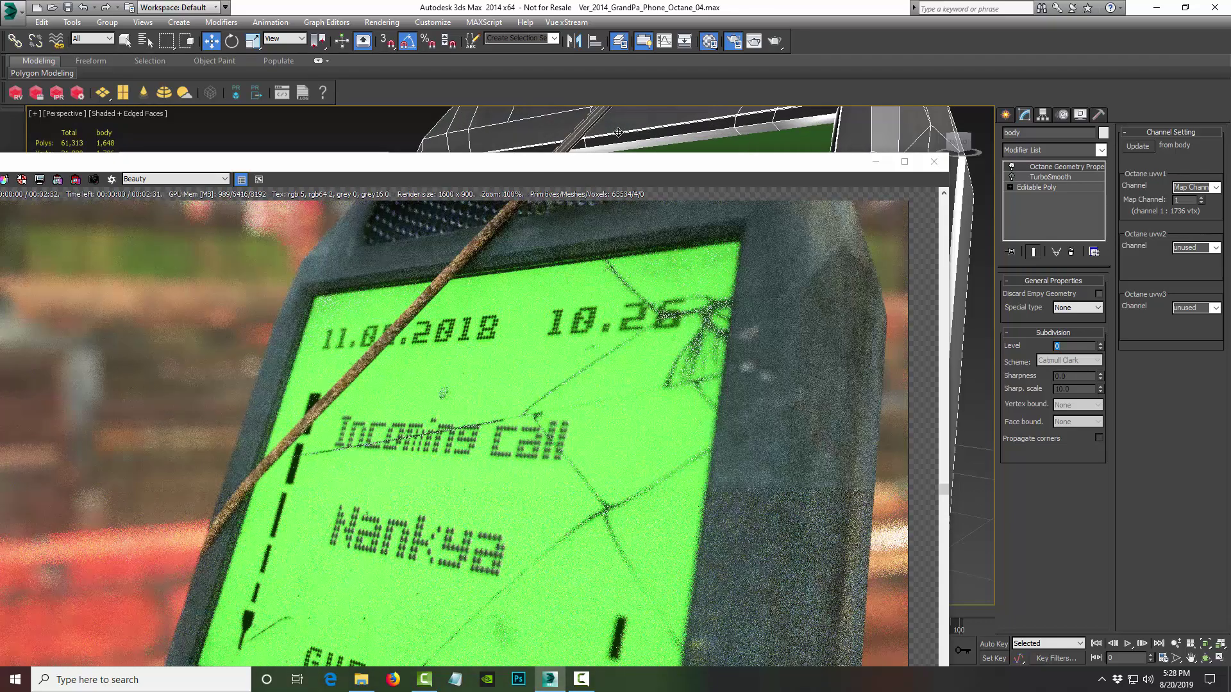
middle_drag(756, 123, 925, 481)
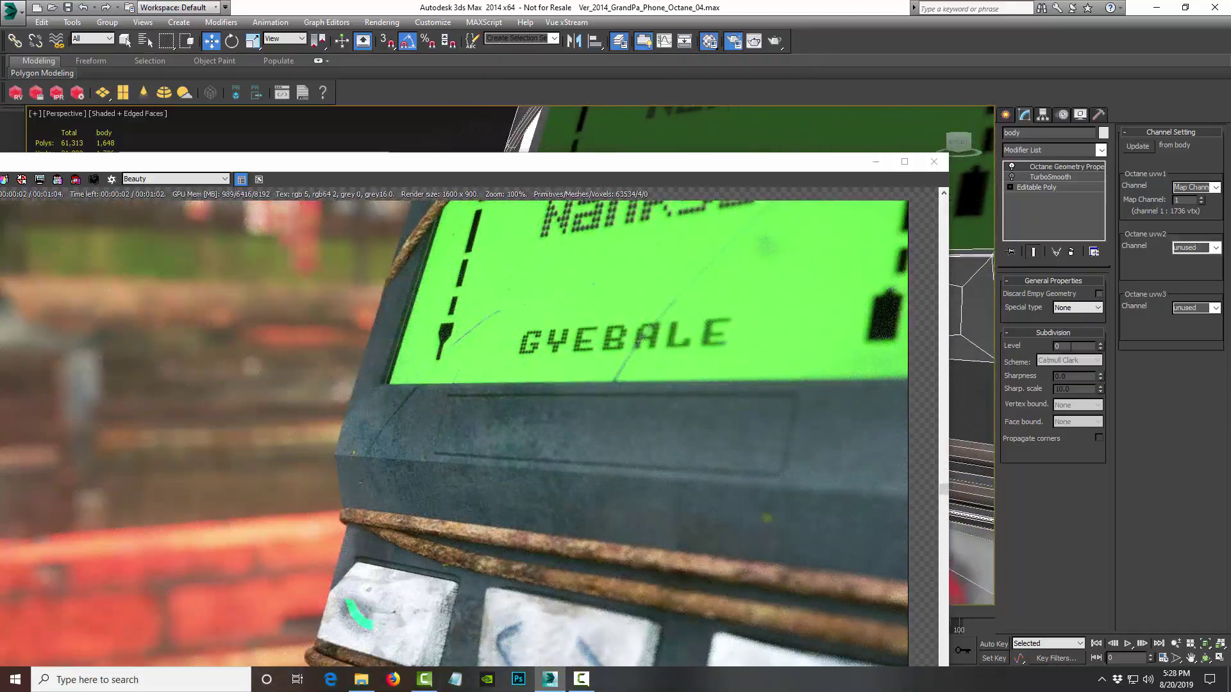
Step: Restore subdivision level 3 and frame a smooth close-up of the screen corner
double_click(1058, 347)
text(3)
key(Return)
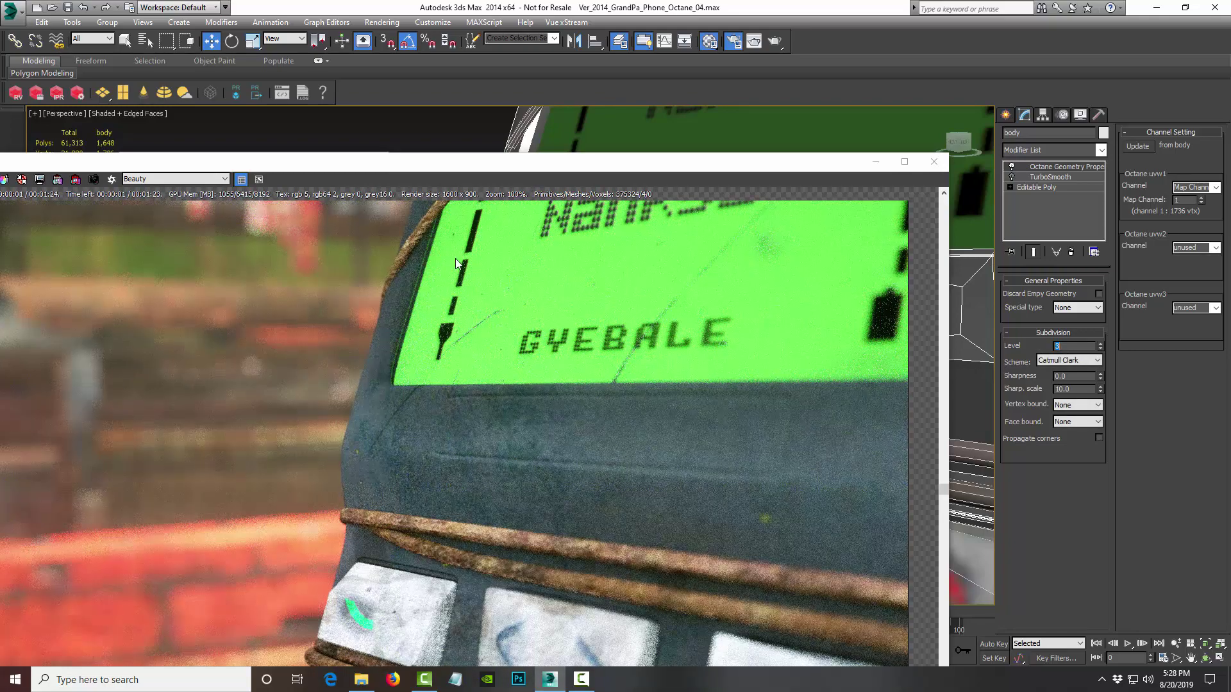
drag(447, 166, 448, 295)
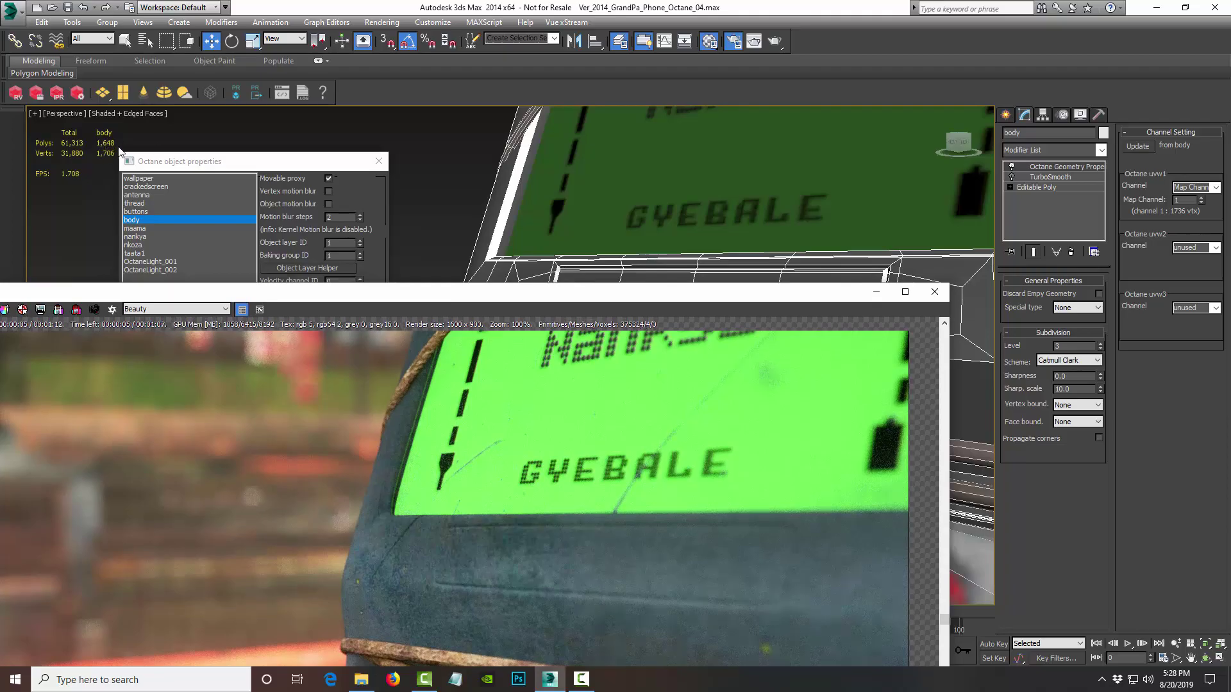
alt+middle_drag(417, 207, 472, 186)
scroll(472, 186, up, 3)
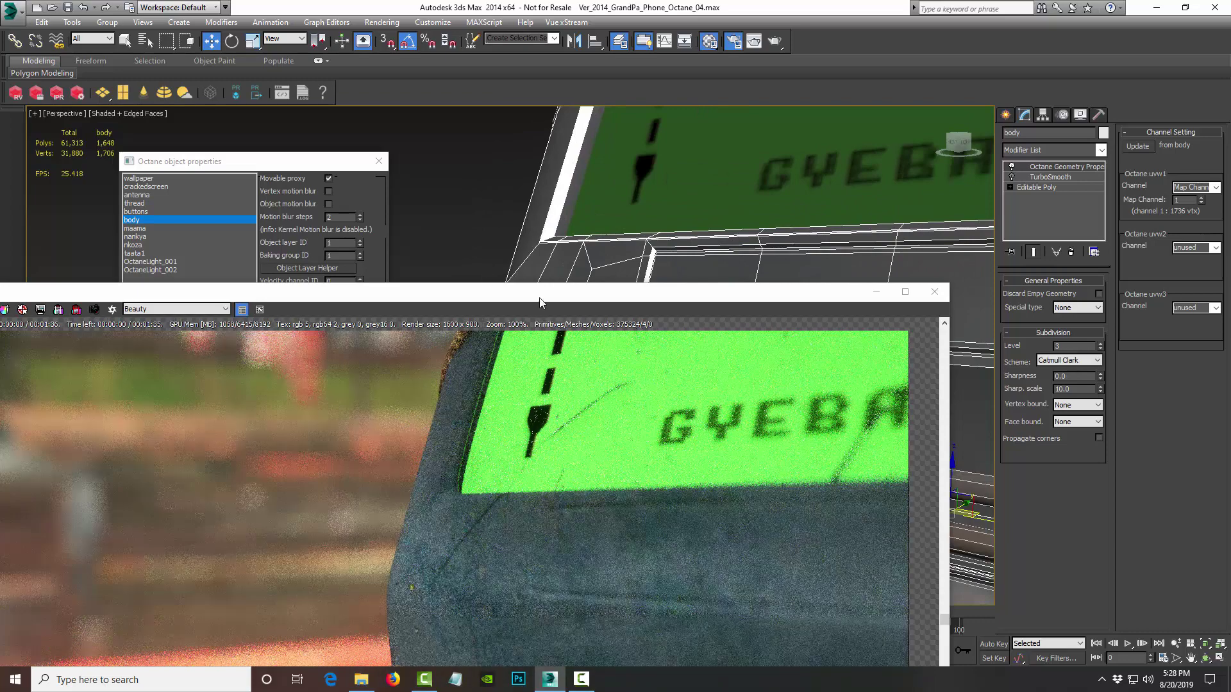
drag(540, 296, 662, 104)
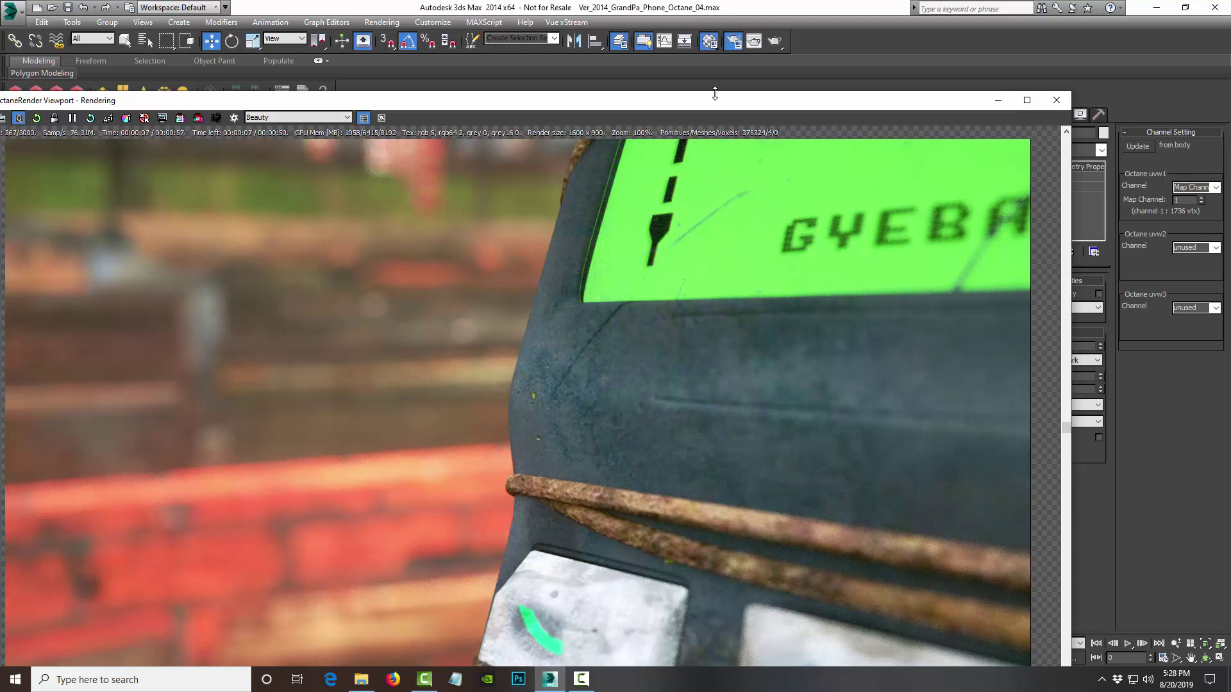
Step: Frame the rusty wire-wrapped side of the body in the render beside the subdivision settings
drag(716, 107, 689, 327)
scroll(683, 217, down, 3)
scroll(692, 222, up, 4)
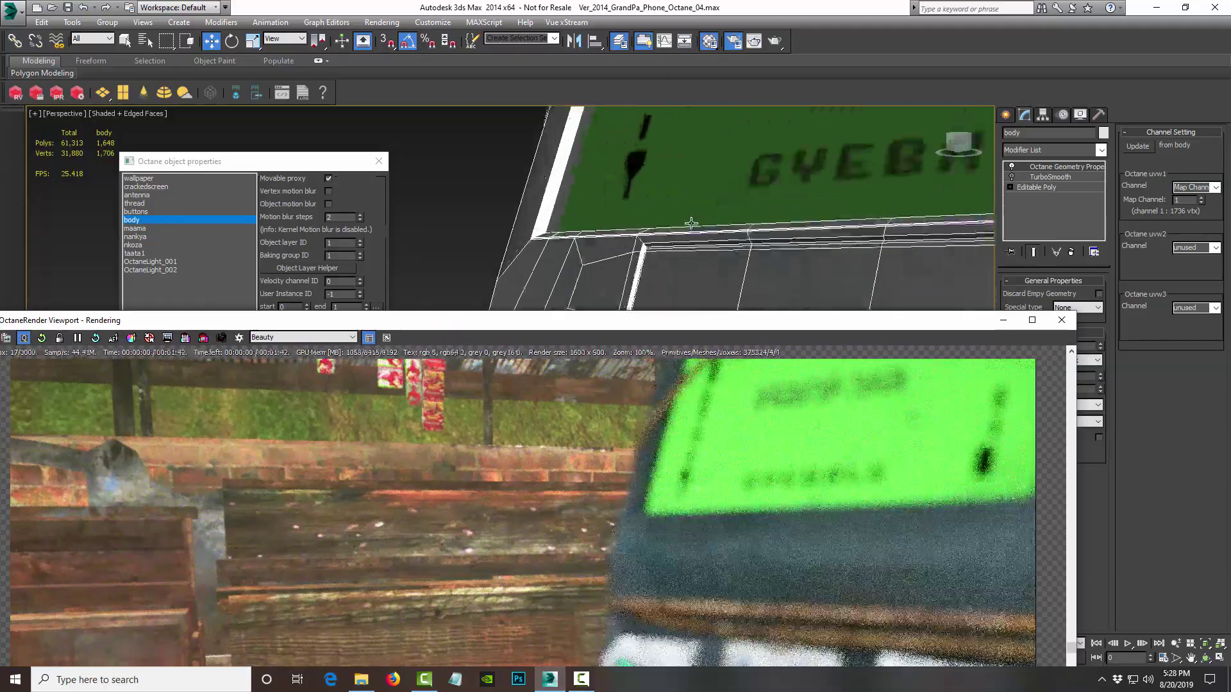
alt+middle_drag(760, 311, 711, 220)
scroll(782, 231, down, 3)
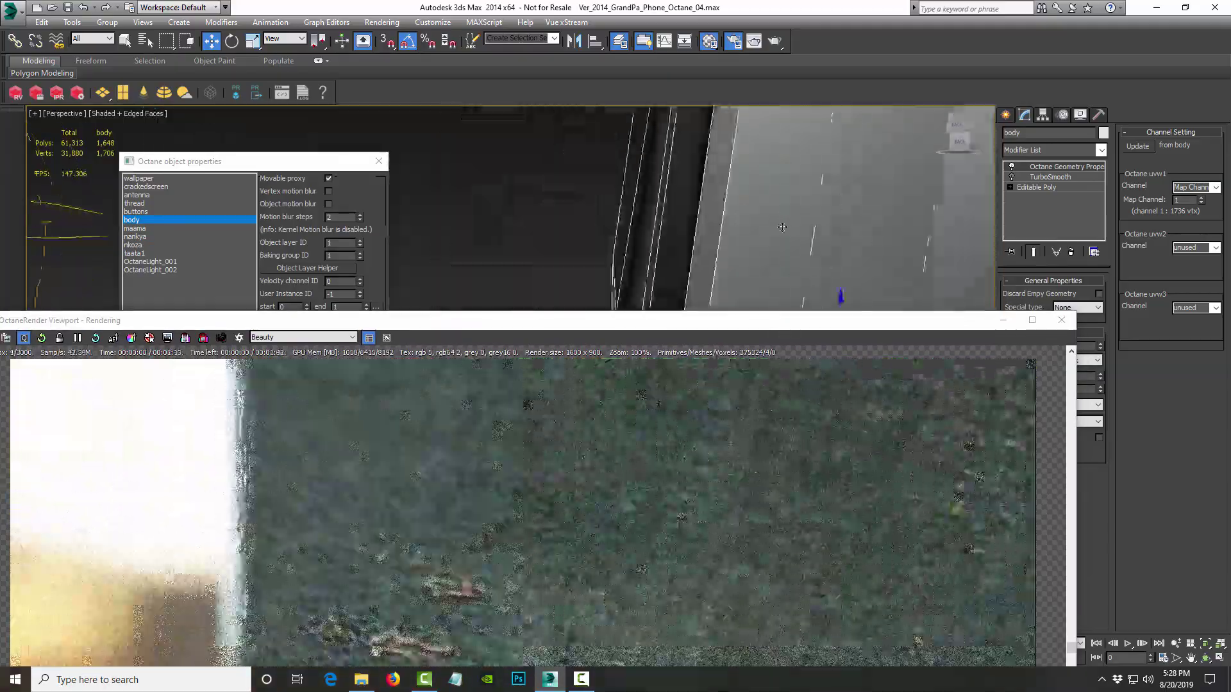
scroll(782, 231, down, 2)
middle_drag(798, 231, 722, 194)
scroll(722, 195, up, 2)
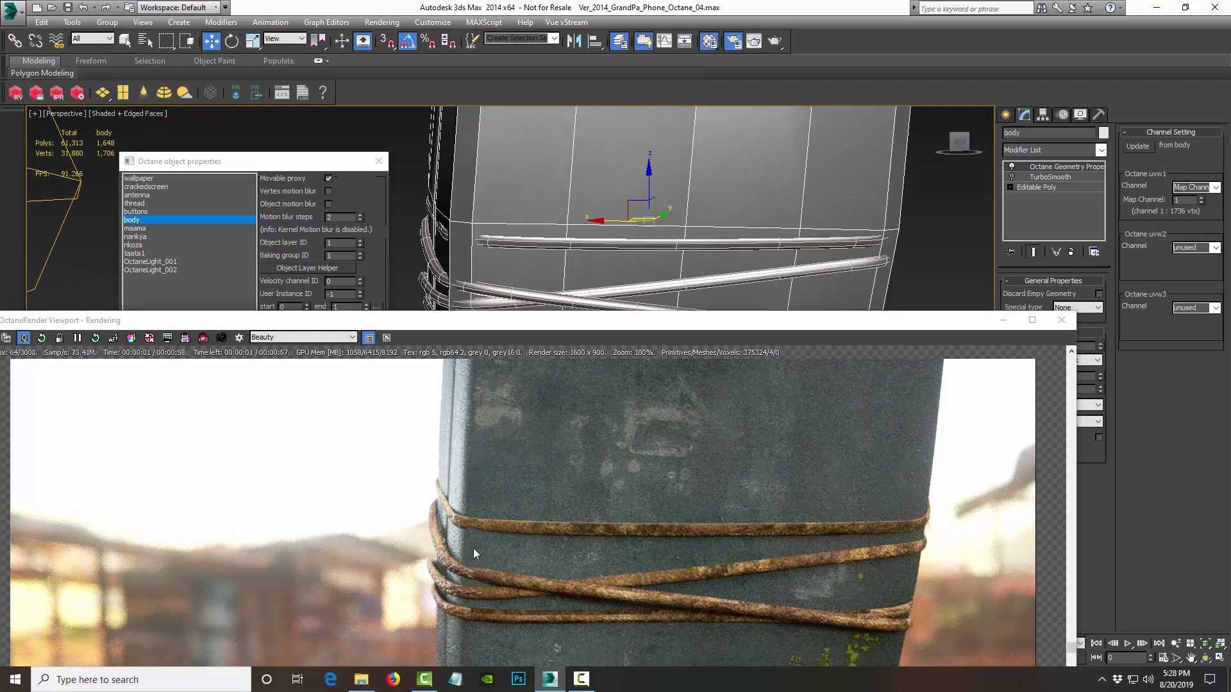
drag(778, 322, 671, 82)
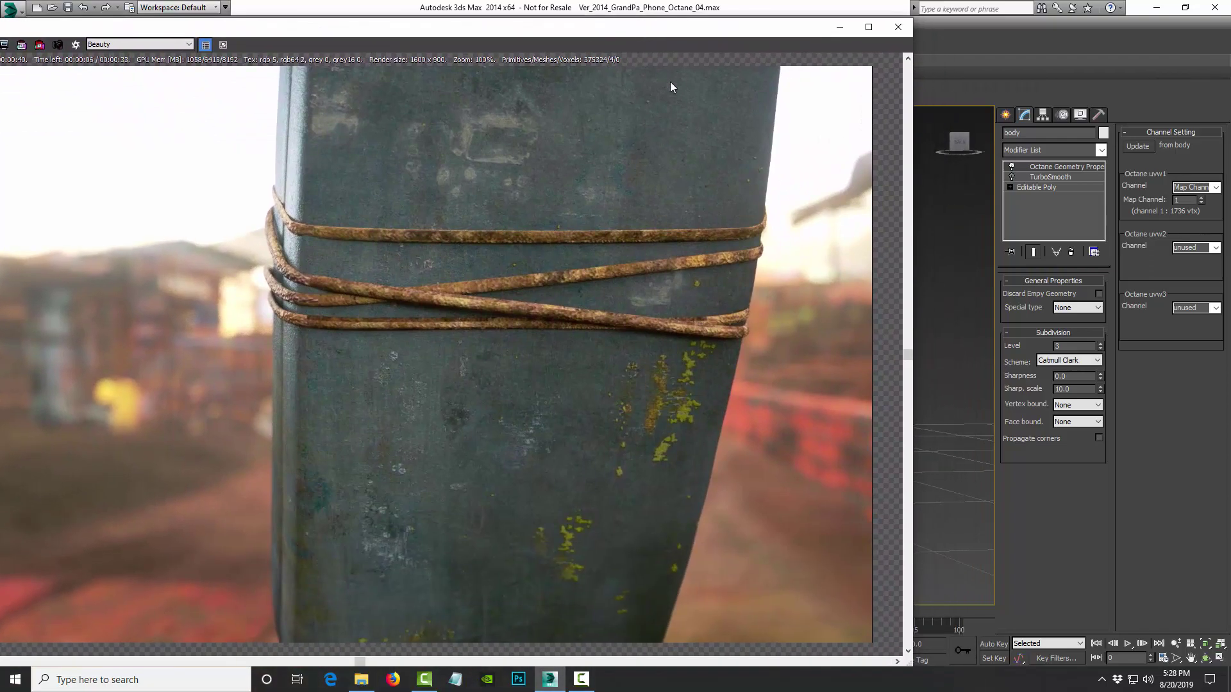
Step: Compare the wire-wrapped body at subdivision level 0, then restore level 3
double_click(1057, 344)
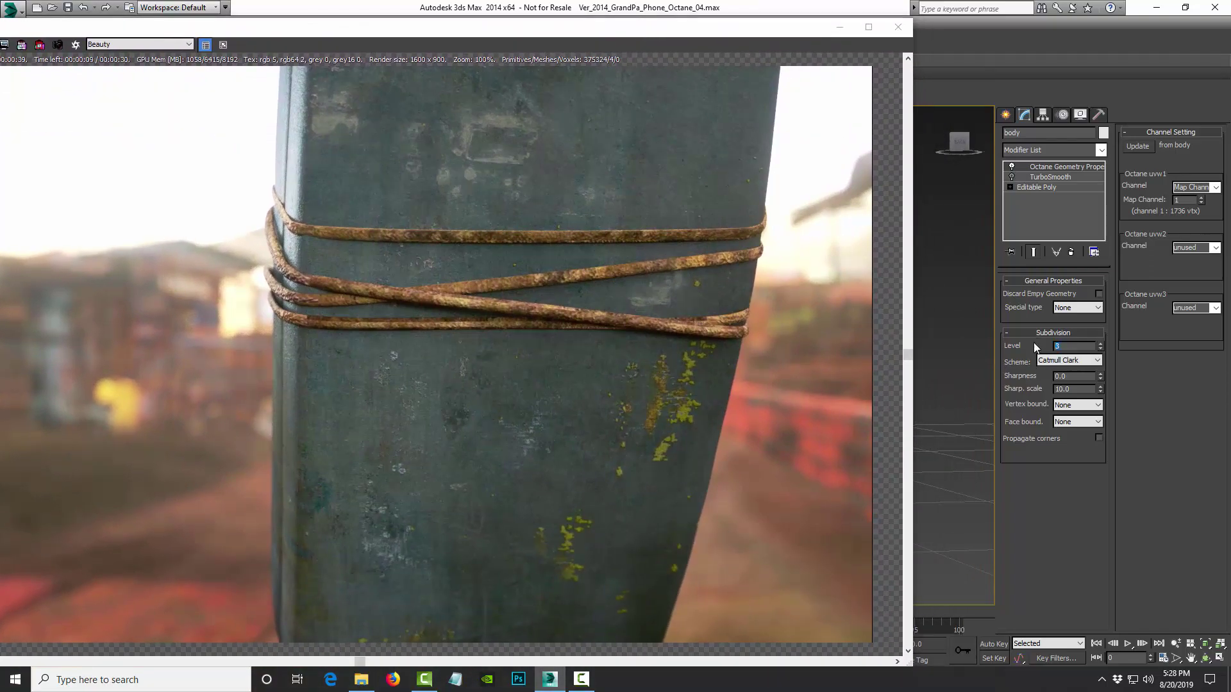
text(0)
key(Return)
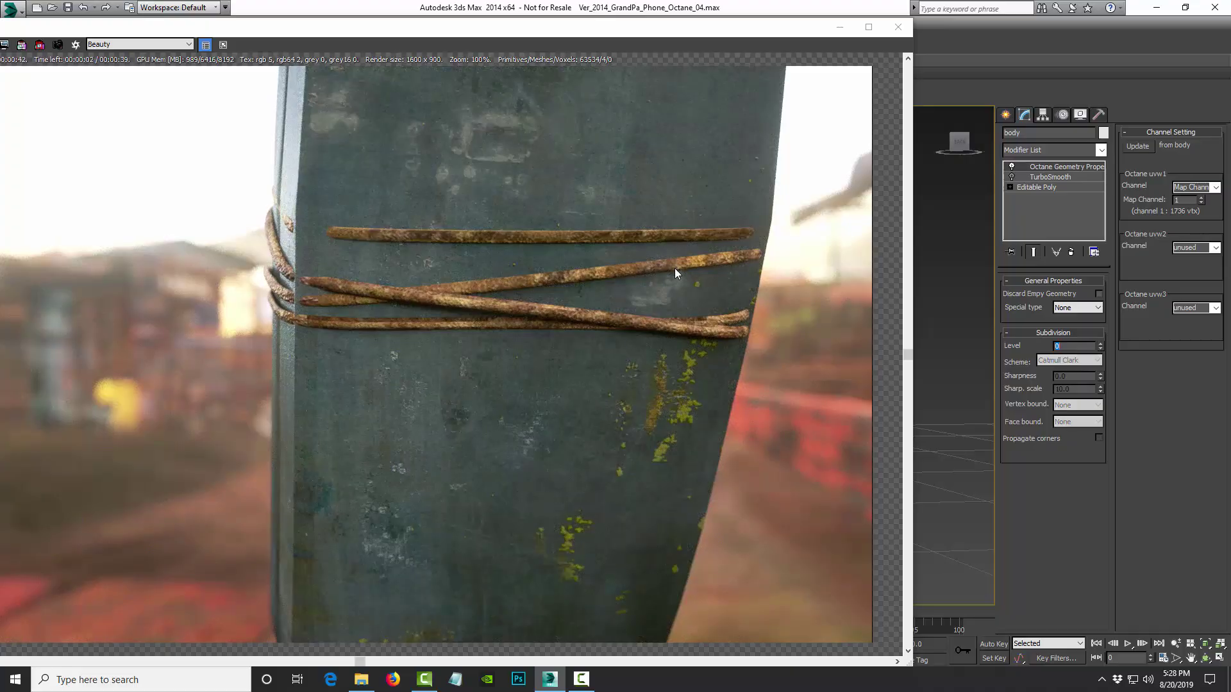
alt+middle_drag(960, 342, 725, 359)
middle_drag(934, 403, 709, 402)
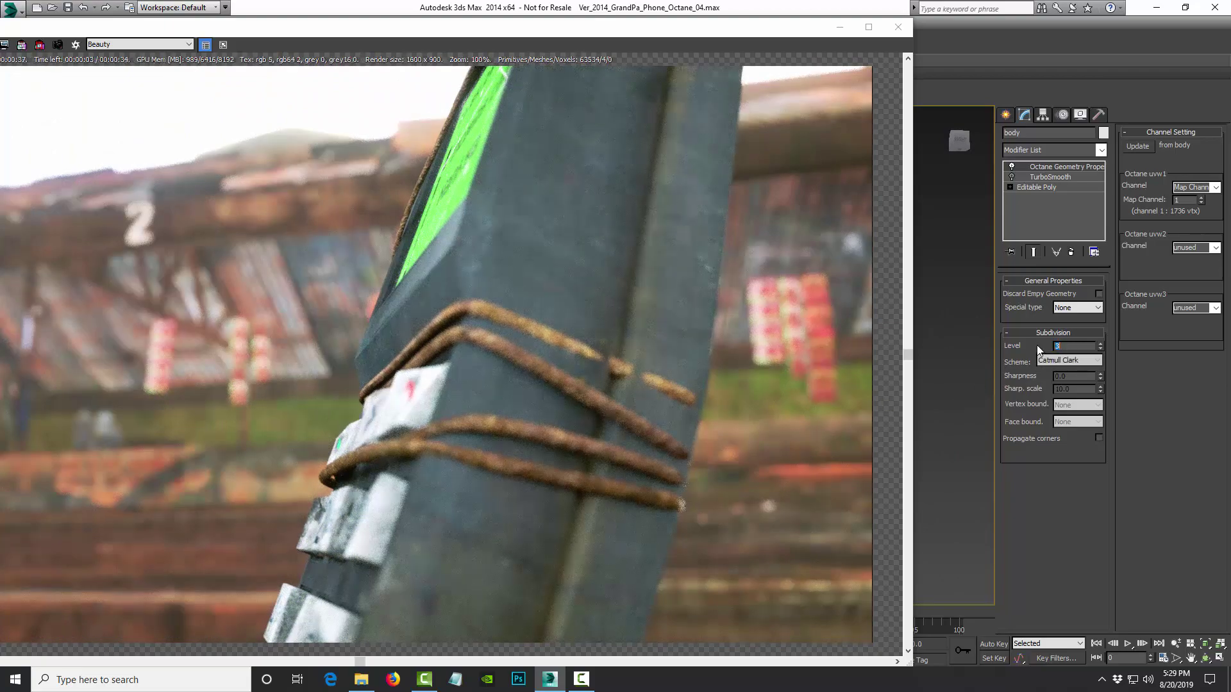
key(Return)
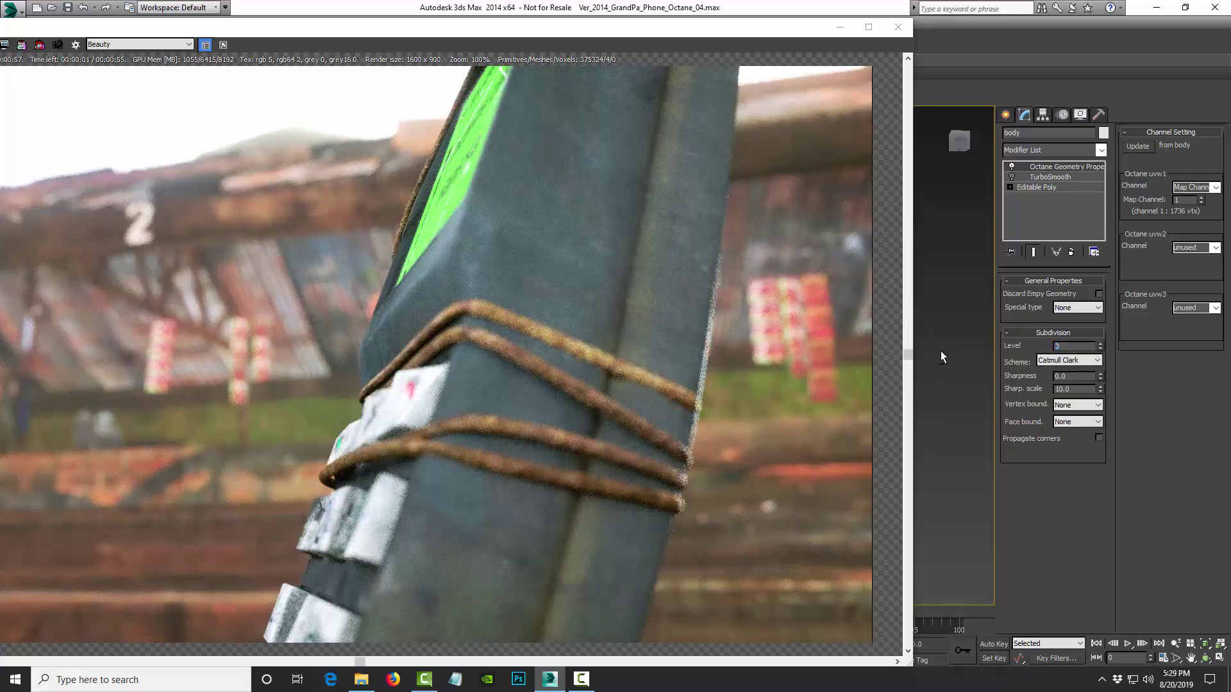
alt+middle_drag(941, 354, 841, 379)
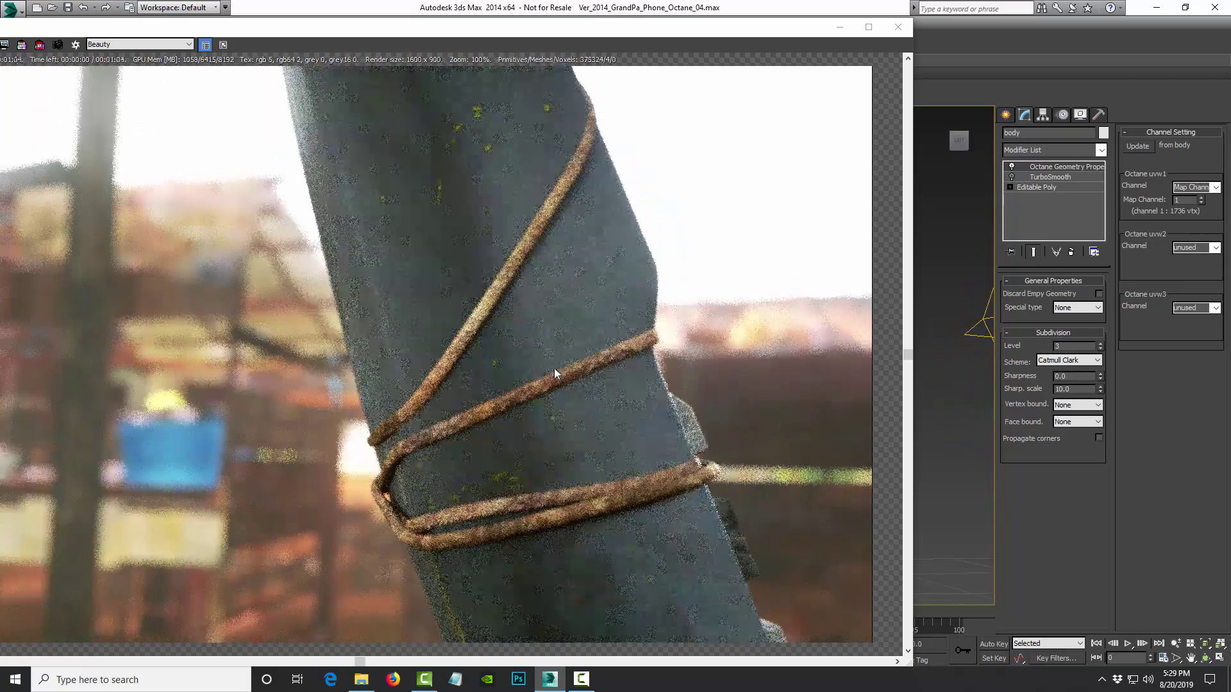
Step: Disable the body's TurboSmooth and orbit to the keypad below the 'Incoming call' screen
drag(724, 32, 722, 355)
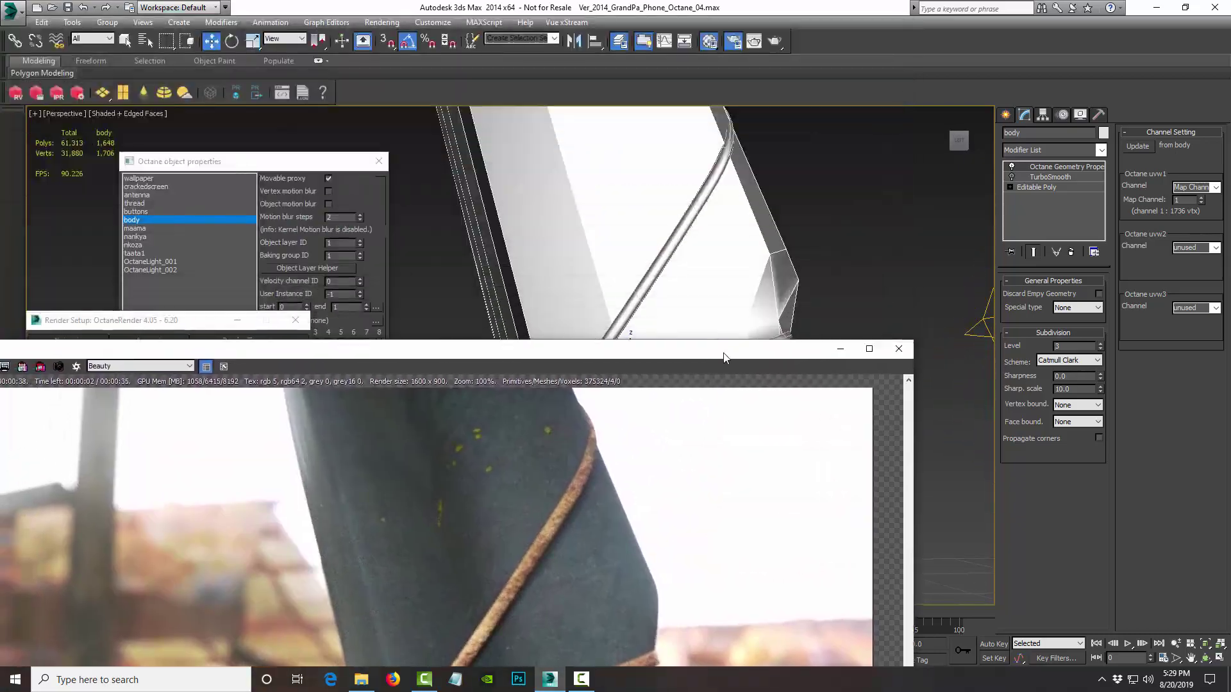
alt+middle_drag(766, 307, 833, 270)
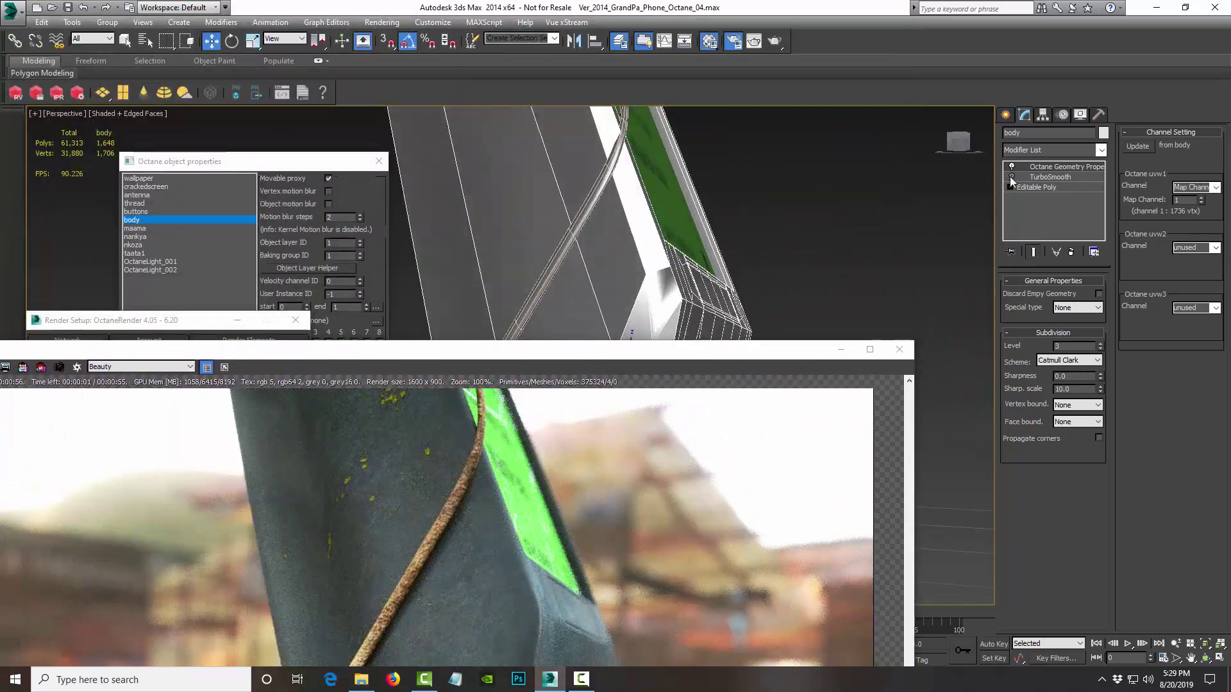
click(1012, 177)
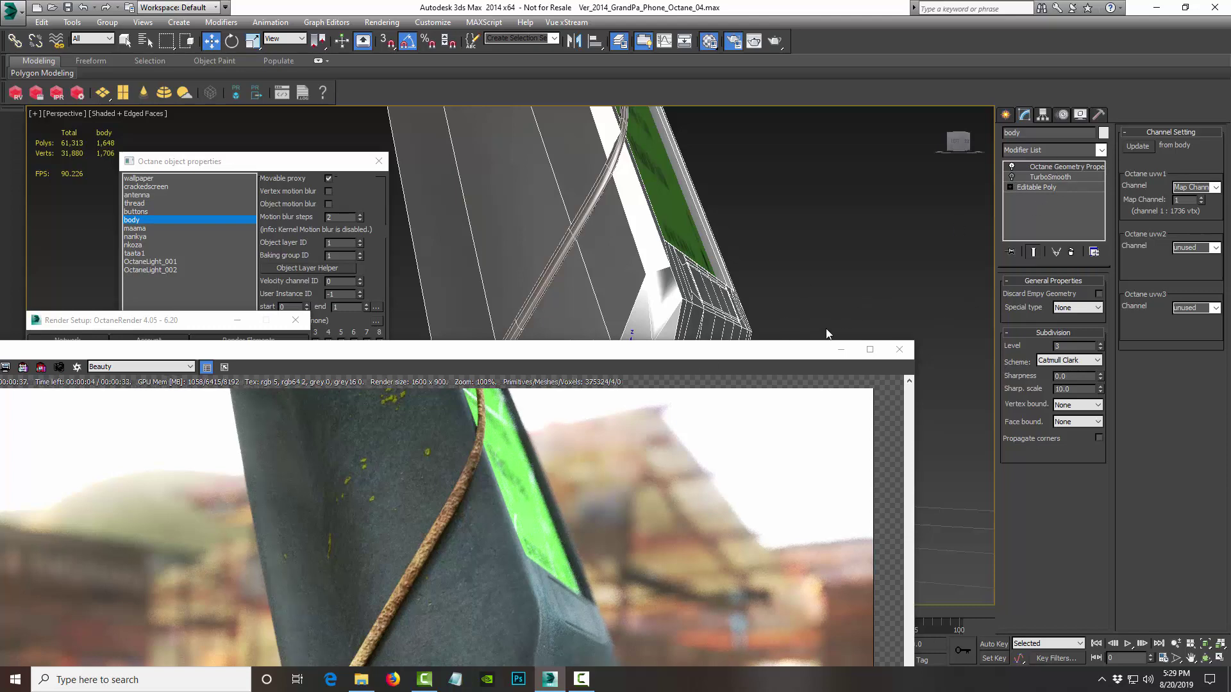
drag(789, 356, 729, 35)
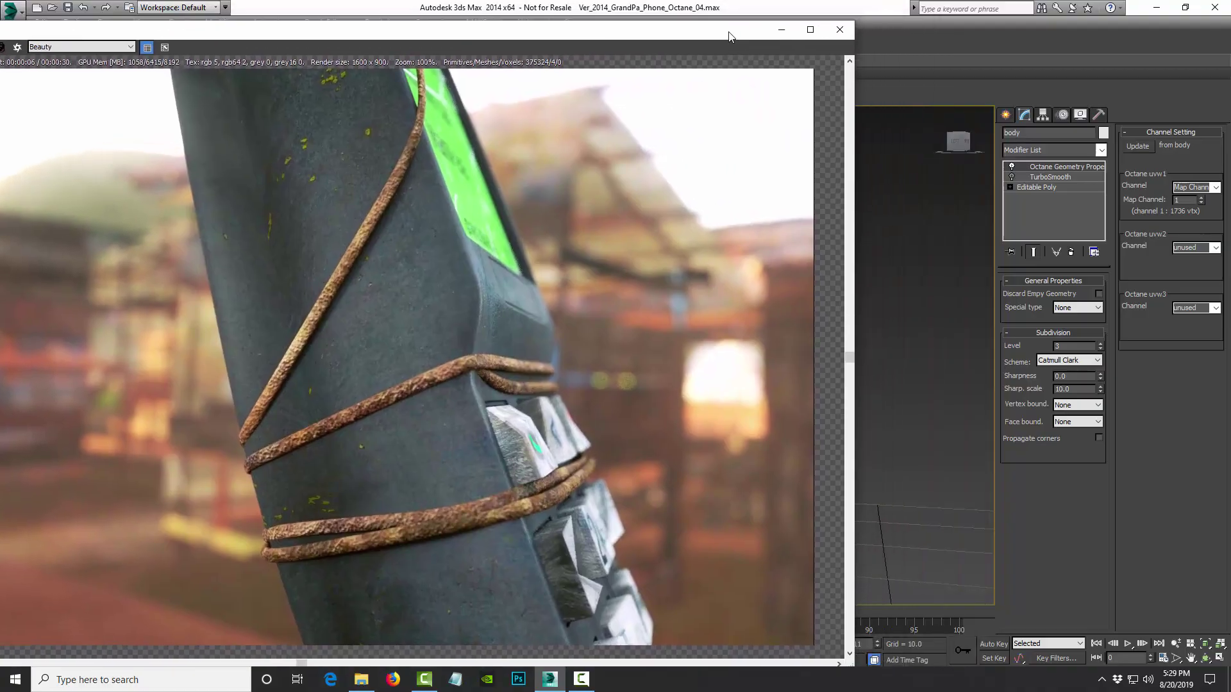
alt+middle_drag(912, 389, 855, 366)
Step: Select the phone's buttons object, move the Octane render window aside, and view the phone frontally
click(892, 513)
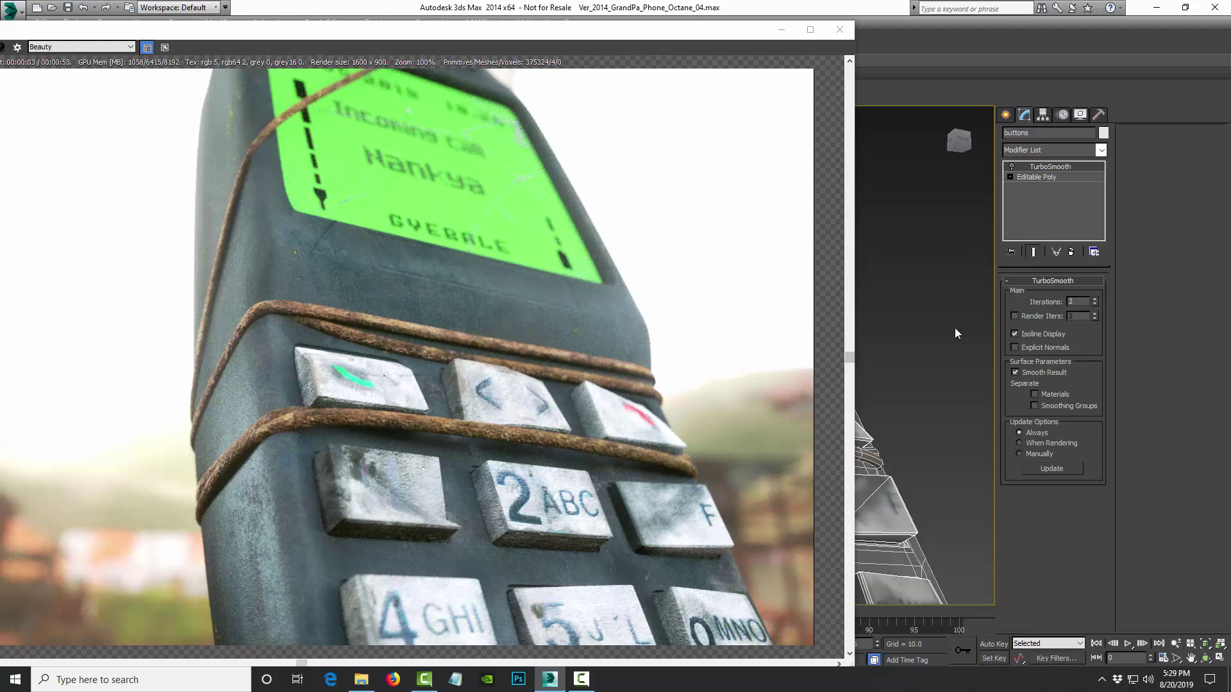
drag(447, 38, 493, 305)
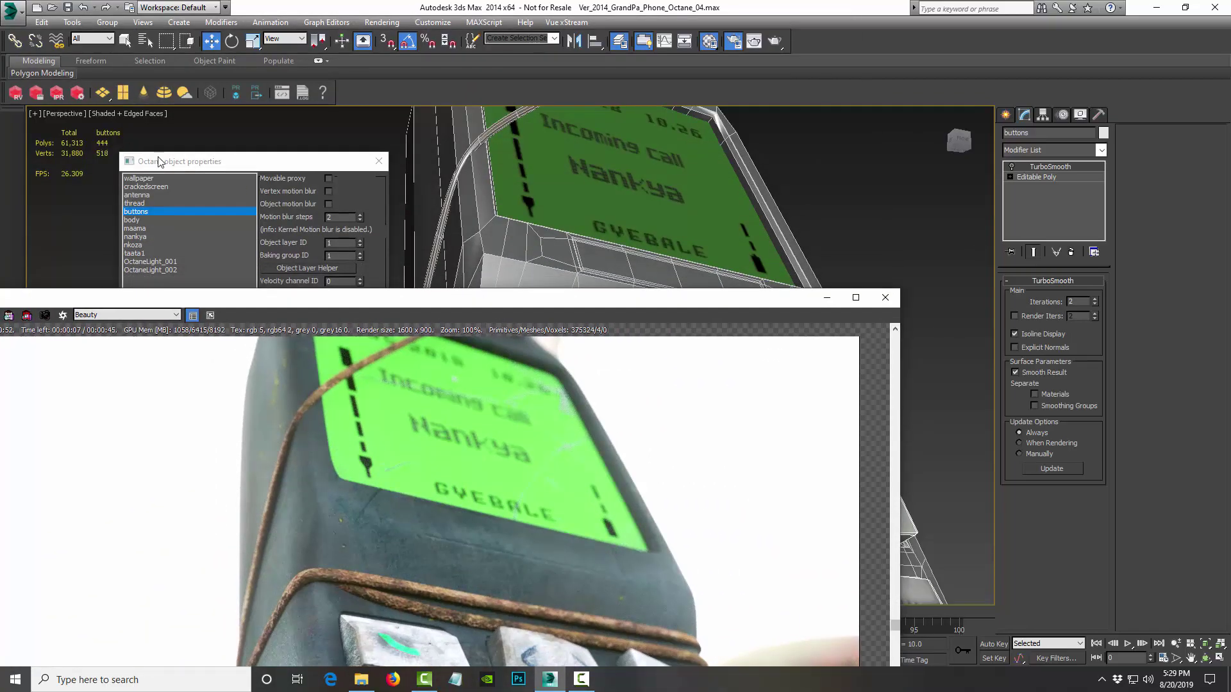
drag(499, 299, 351, 70)
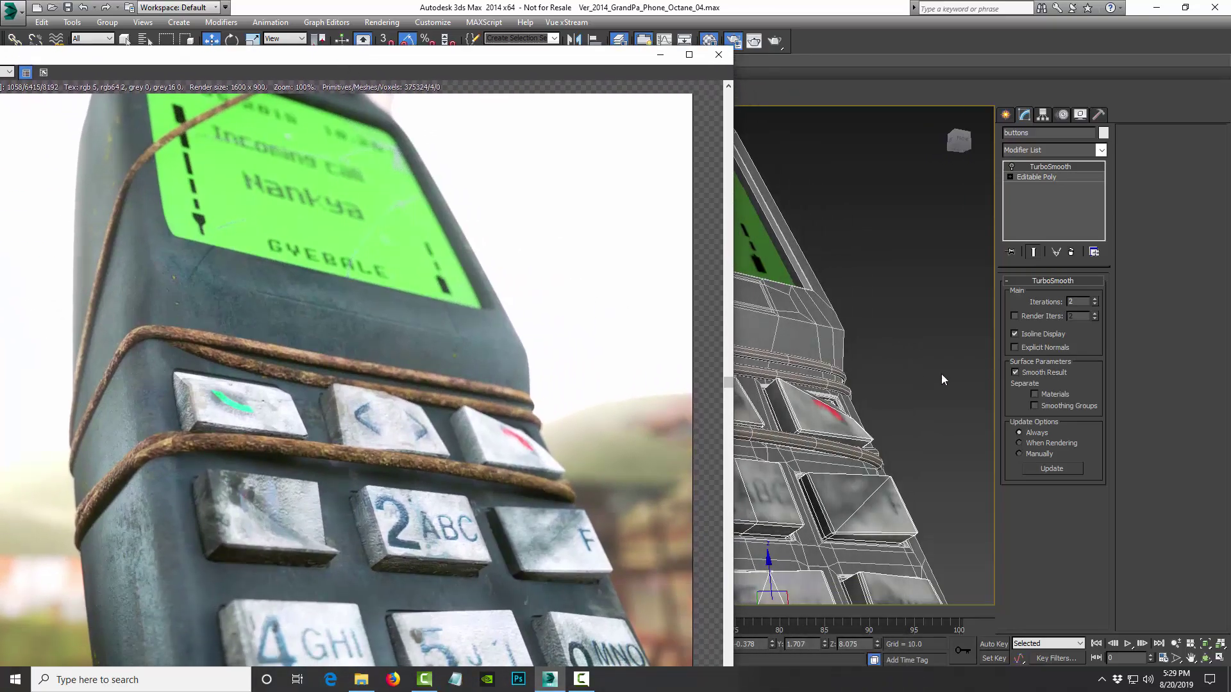
alt+middle_drag(941, 375, 936, 399)
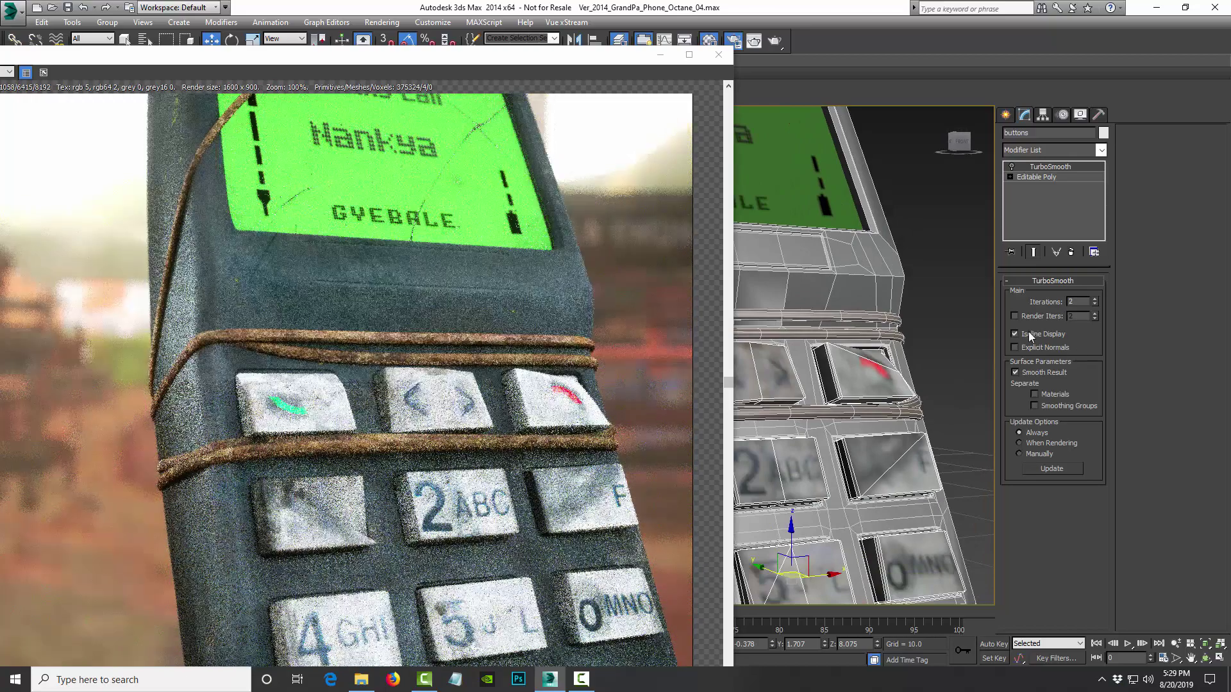
Step: Add an Octane Geometry Properties modifier to the buttons from the Modifier List
click(1100, 152)
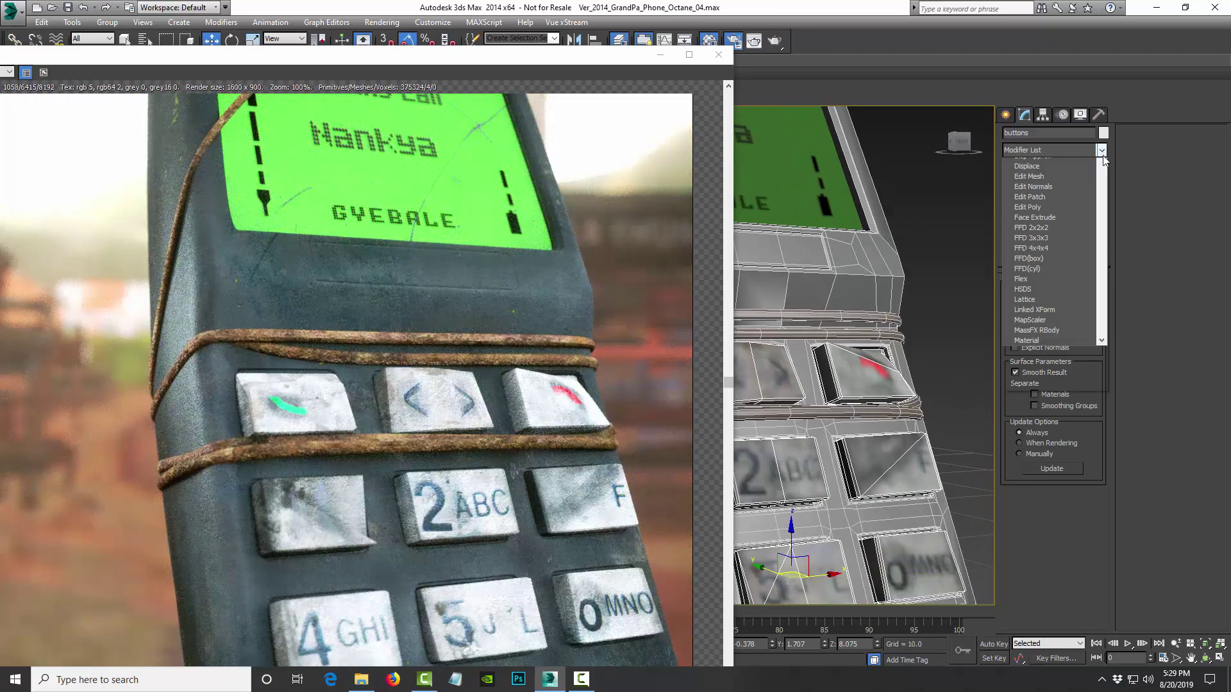
drag(1100, 199, 1108, 377)
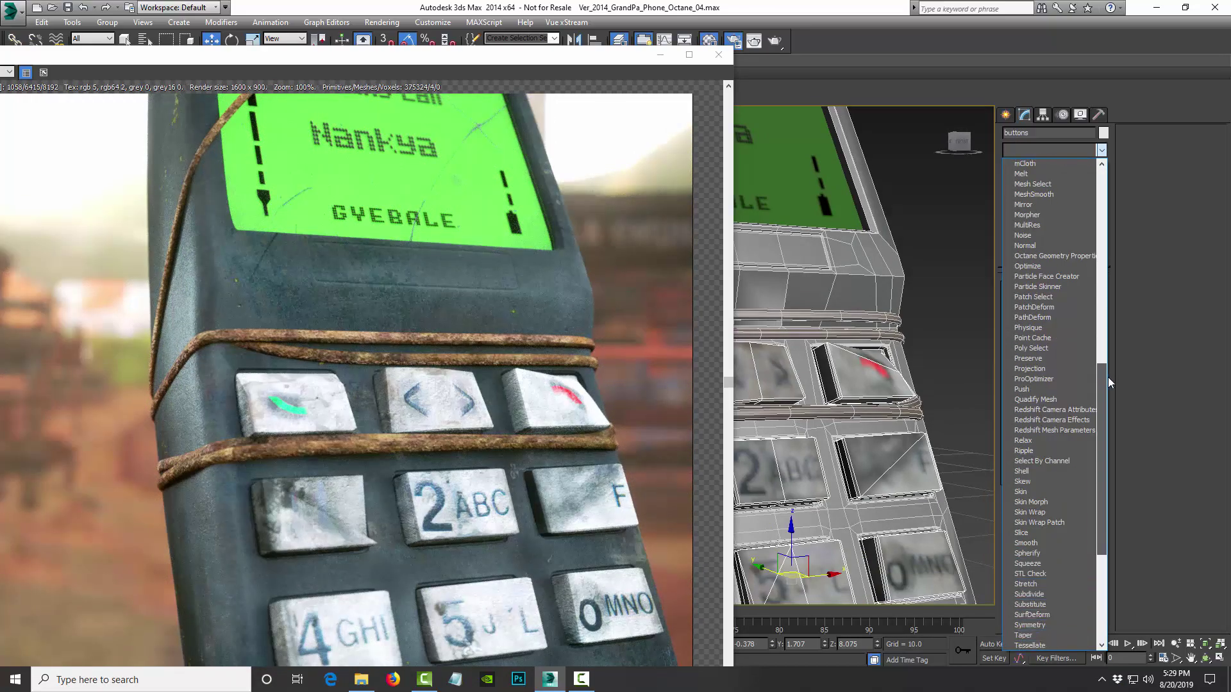
click(1033, 256)
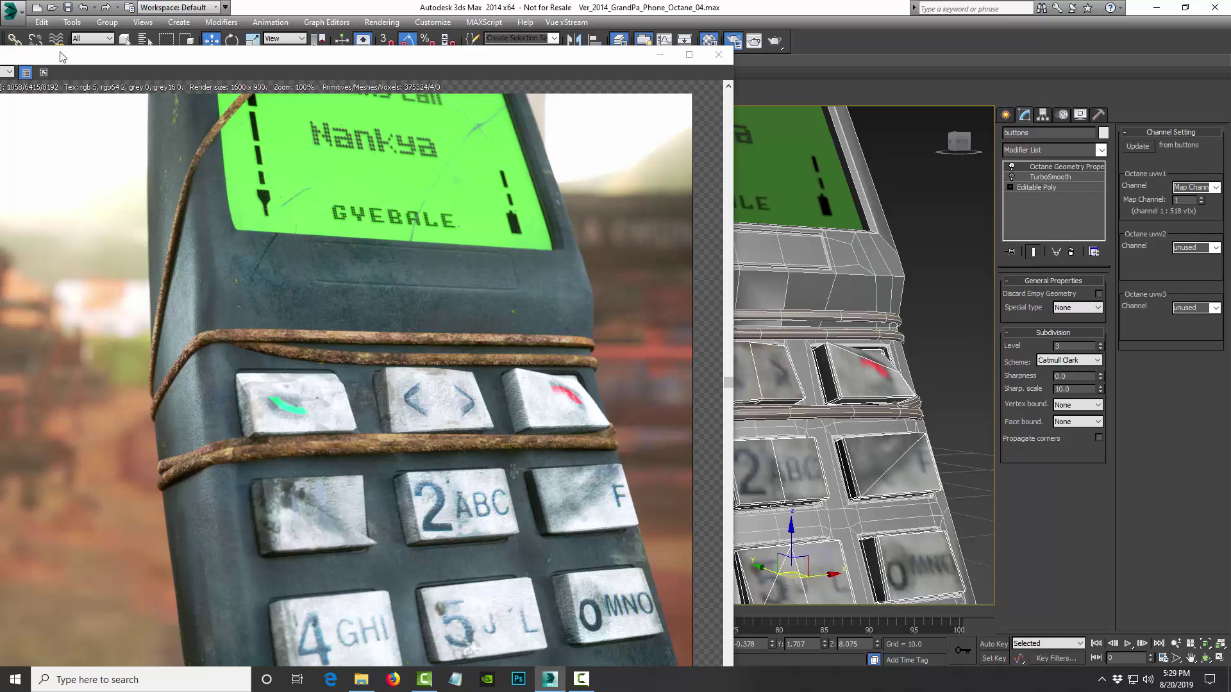
Step: Turn on Movable proxy in the buttons object's Octane properties
mouse_move(117, 61)
mouse_down()
mouse_move(203, 63)
mouse_move(138, 63)
mouse_up()
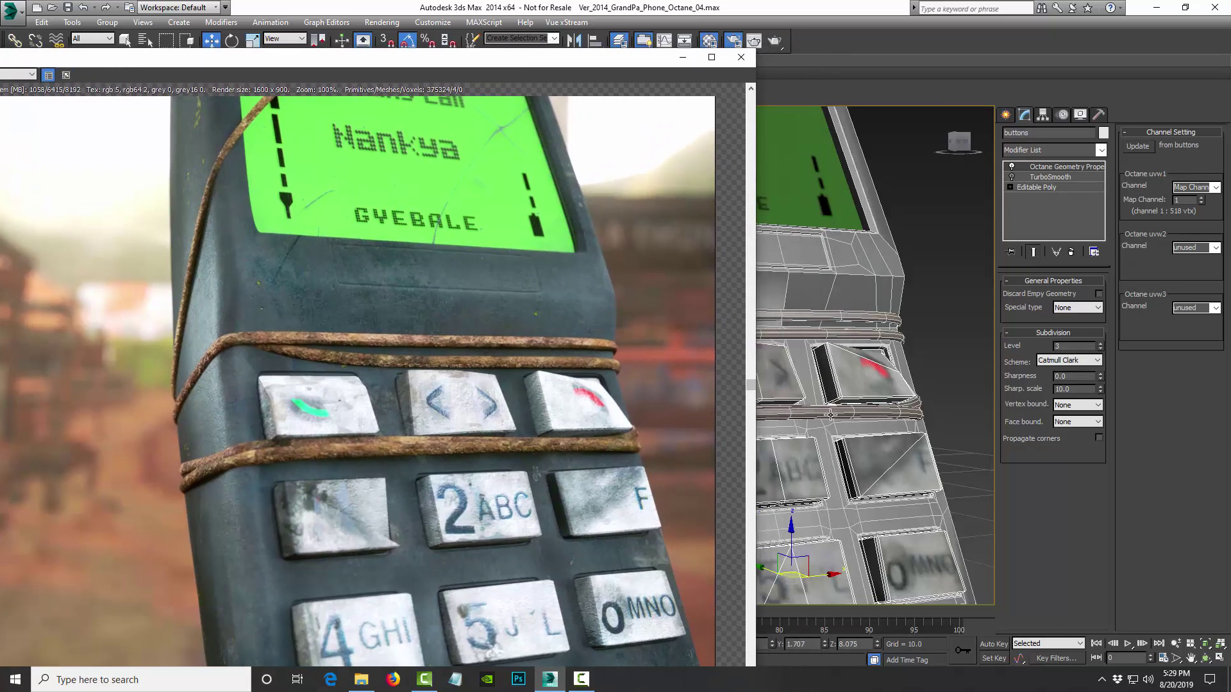
right_click(875, 386)
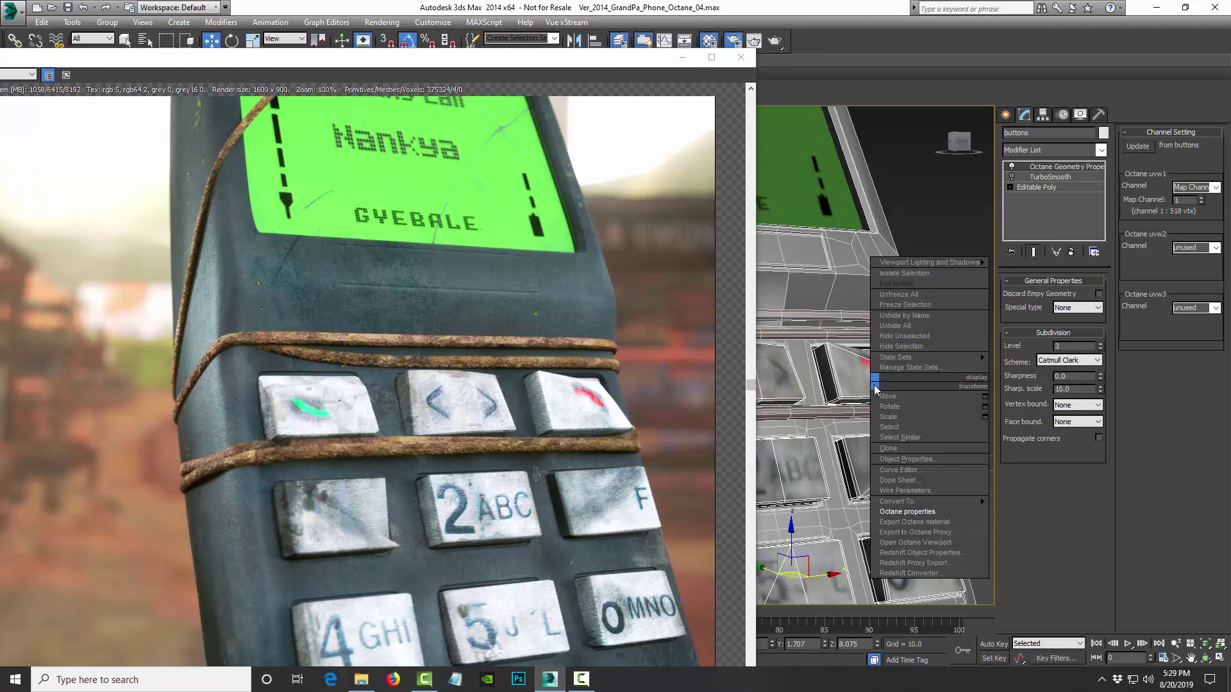
click(921, 513)
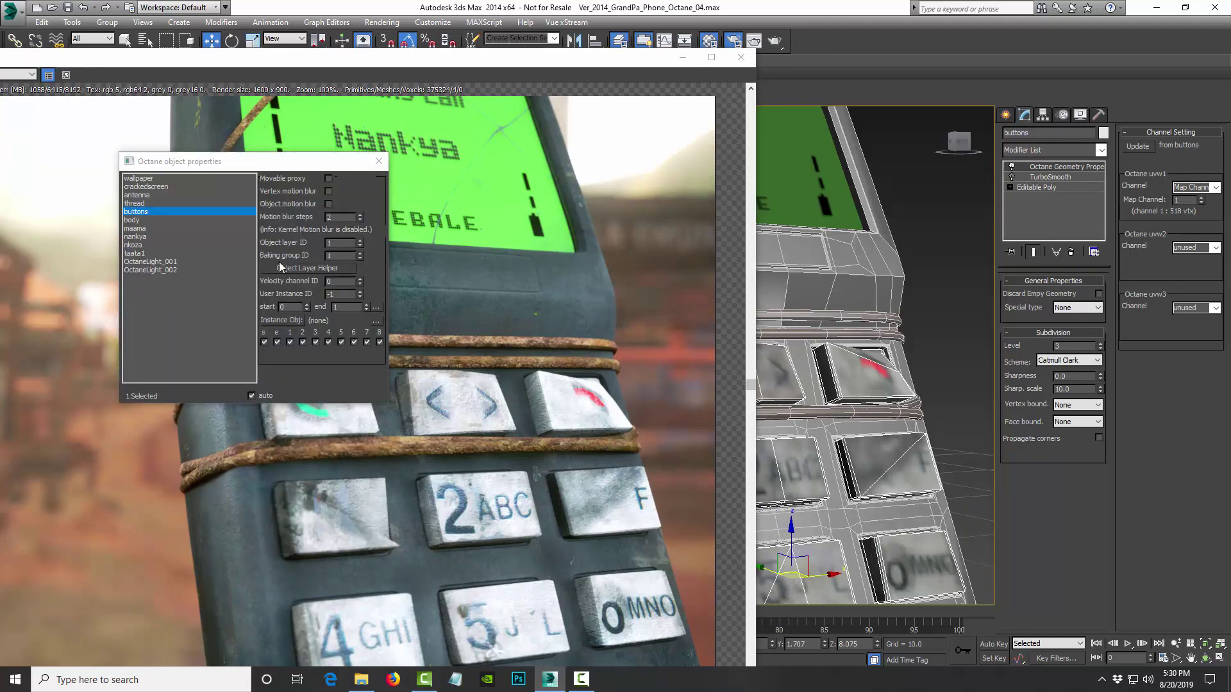
click(329, 178)
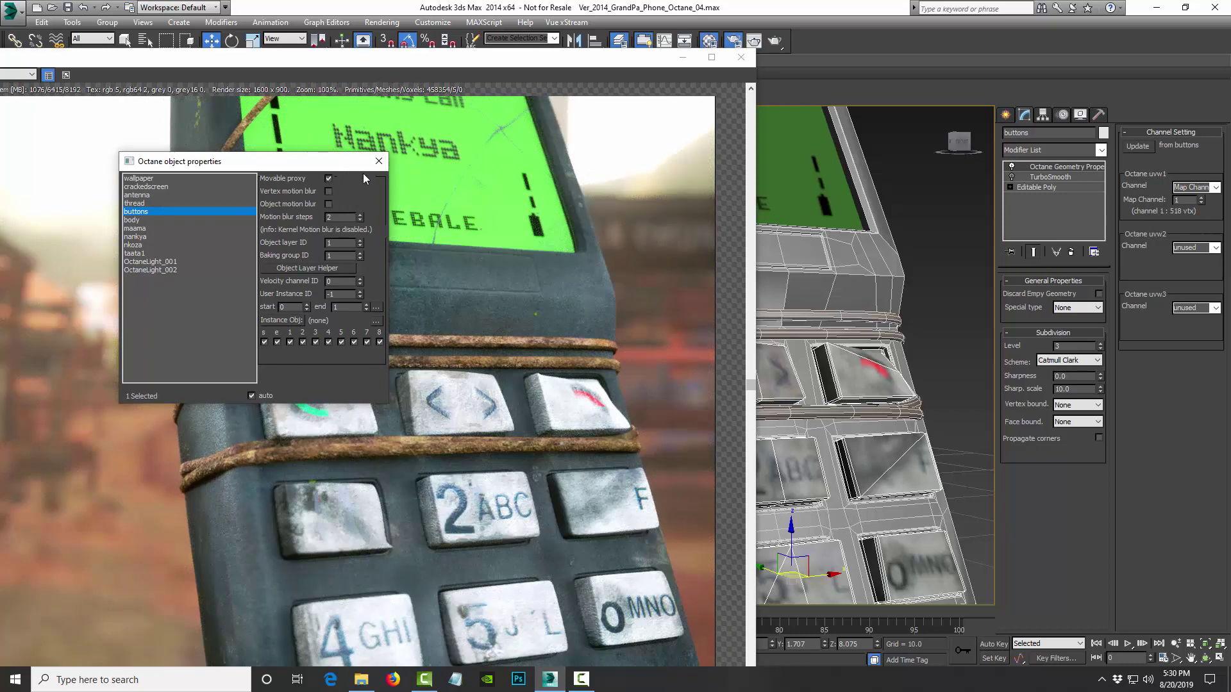
click(379, 162)
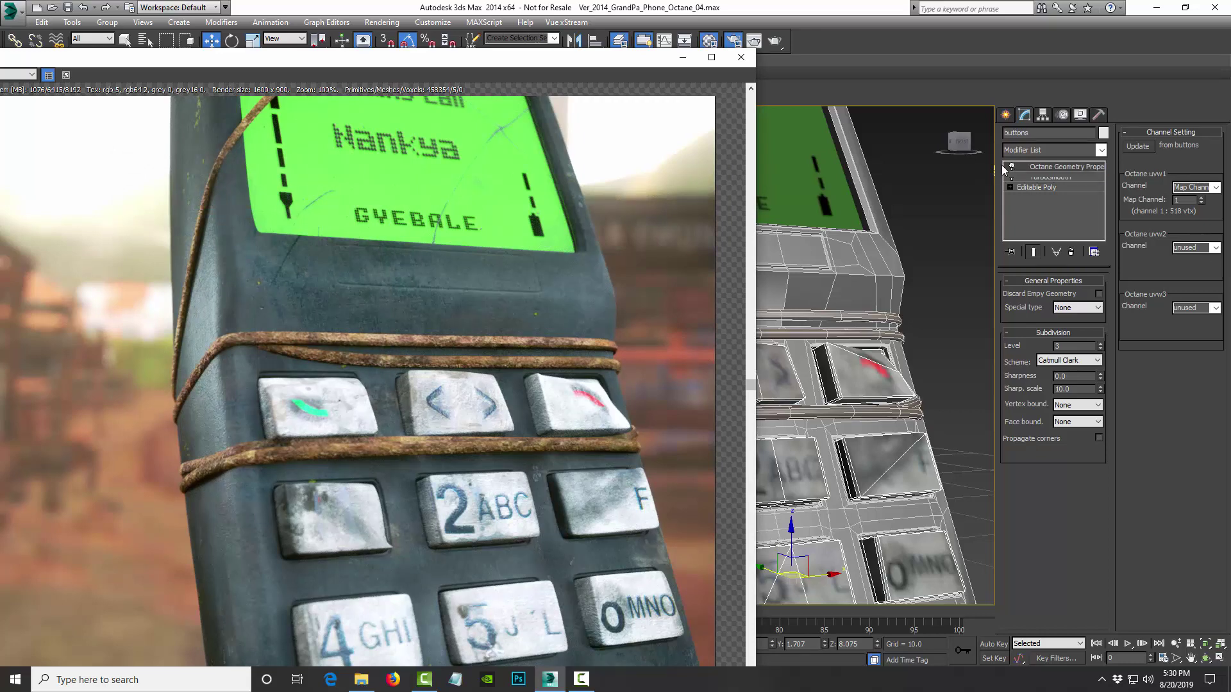
Step: Recheck the buttons' Octane properties, then orbit to a new angle on the phone
right_click(908, 401)
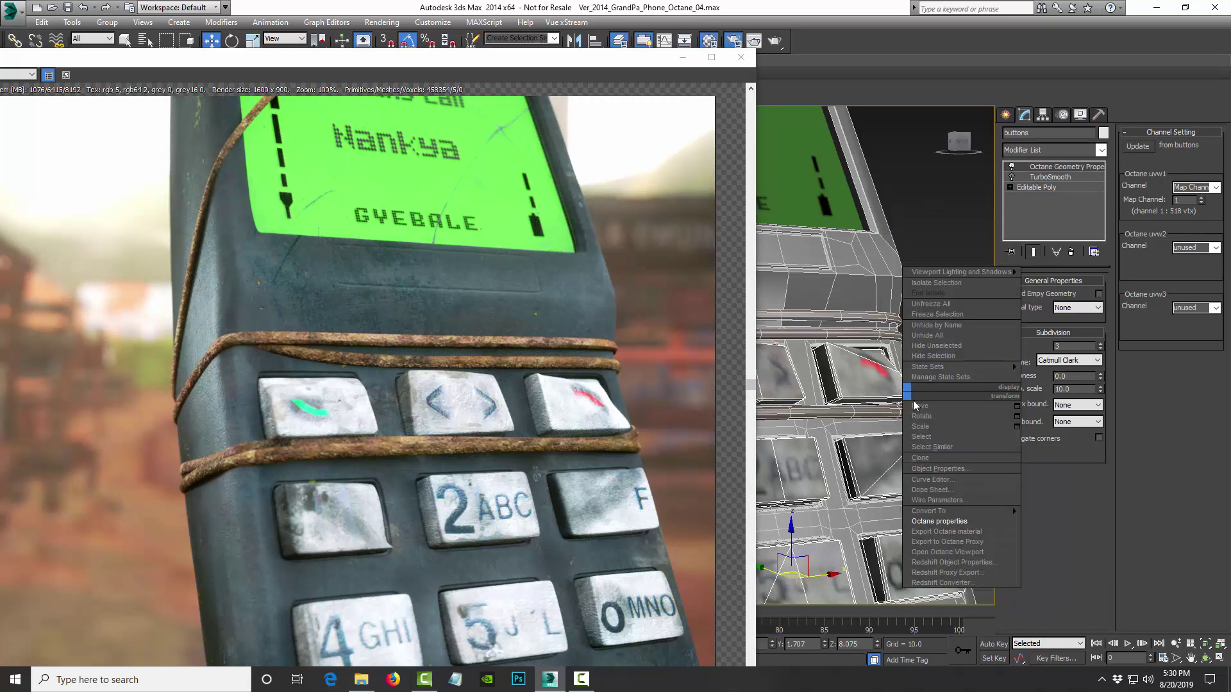
click(953, 521)
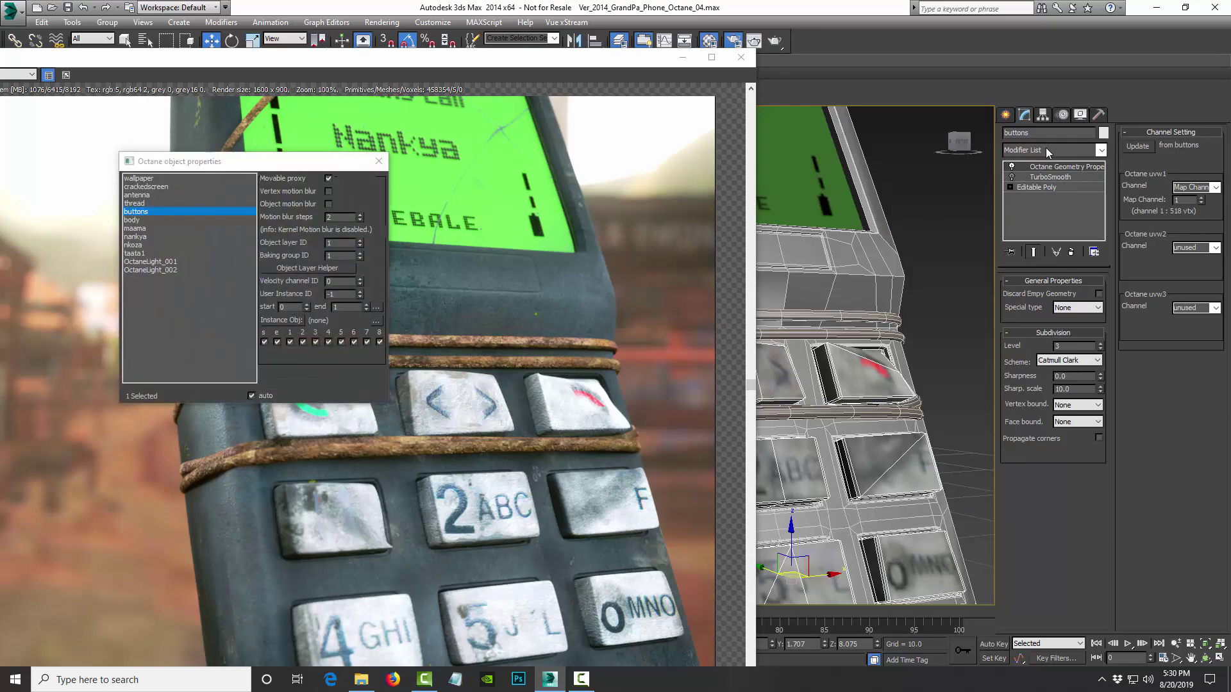
click(379, 161)
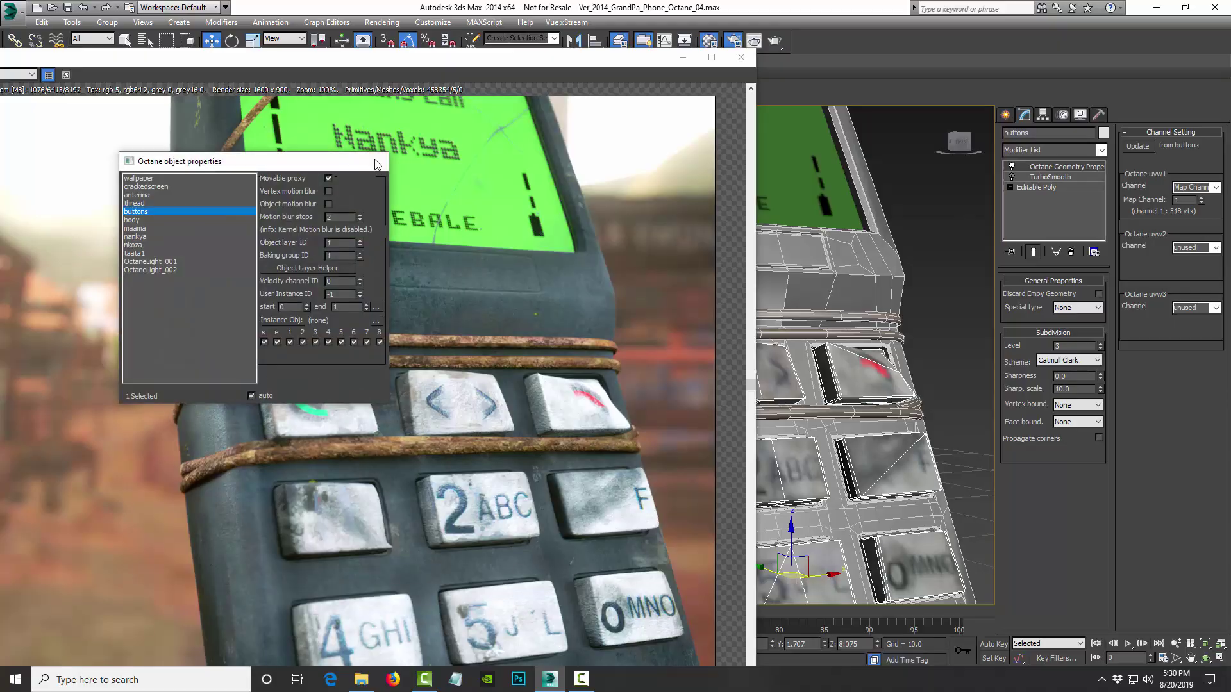
alt+middle_drag(932, 442, 971, 333)
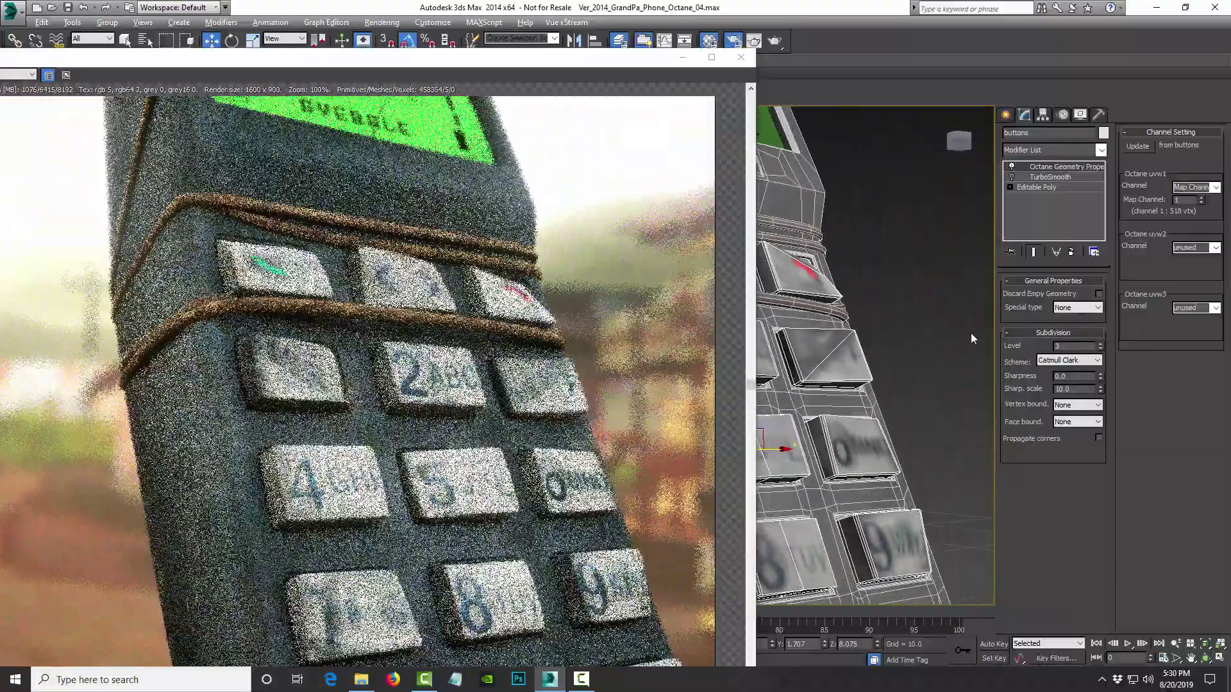
Step: Maximize the OctaneRender Viewport window, then restore it and move it aside
scroll(664, 521, up, 3)
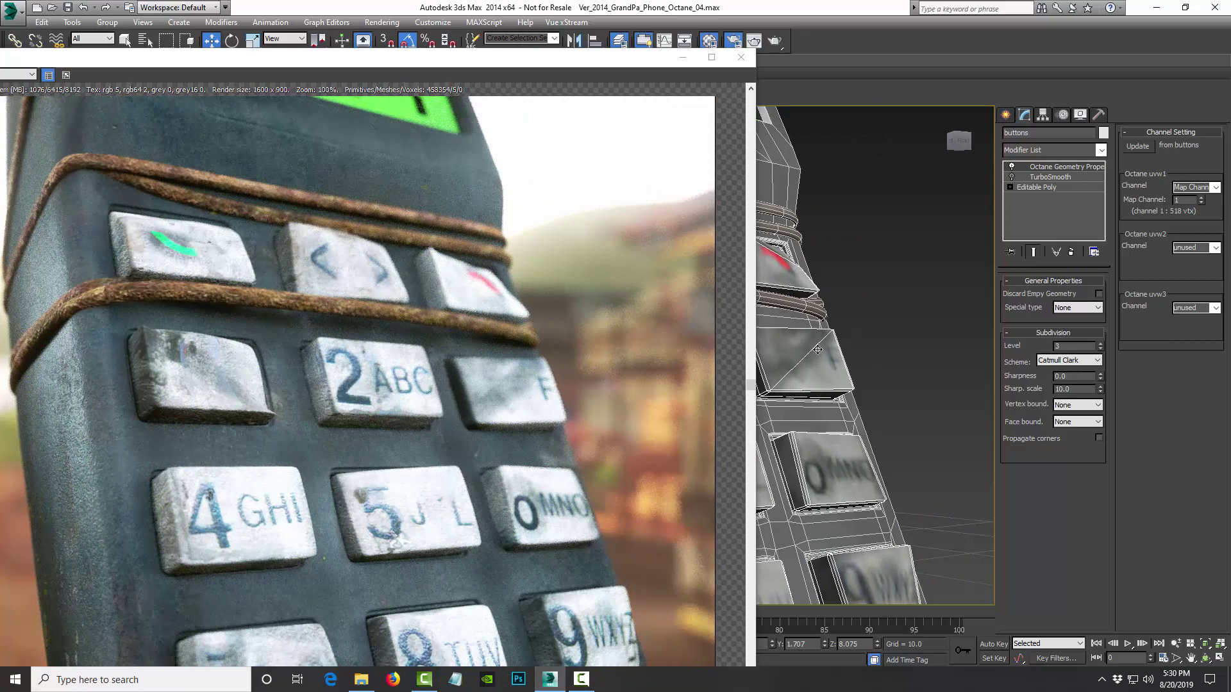
drag(415, 58, 896, 218)
drag(886, 162, 758, 218)
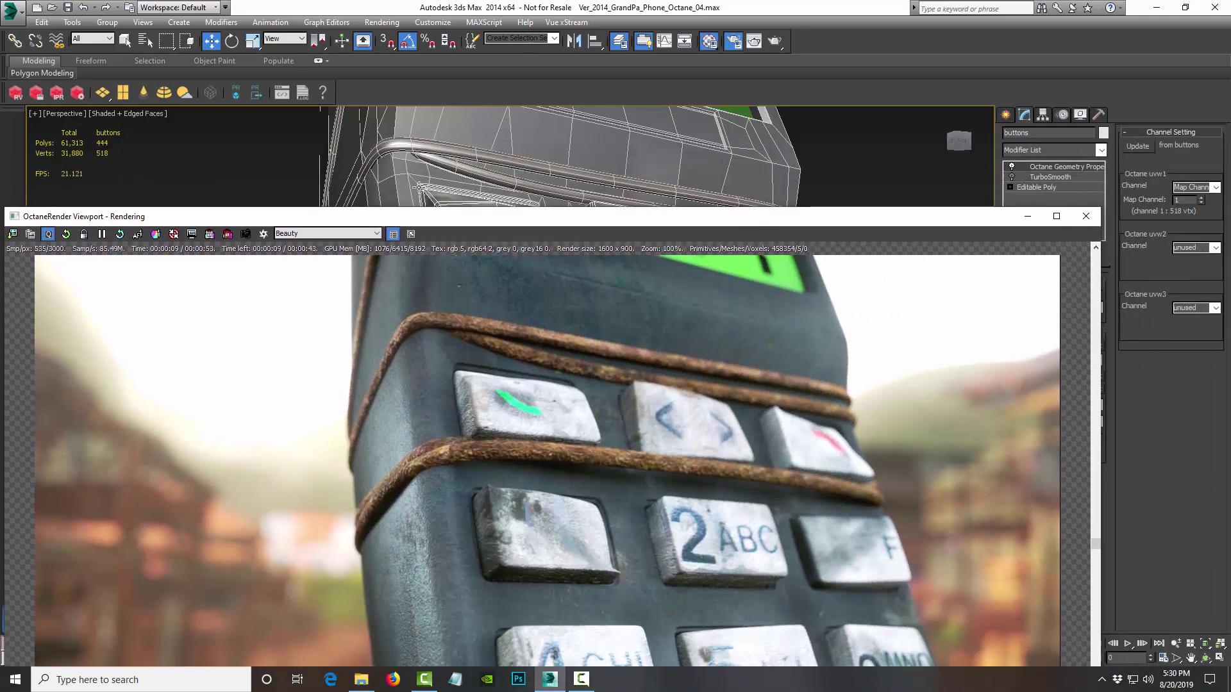
drag(502, 218, 251, 0)
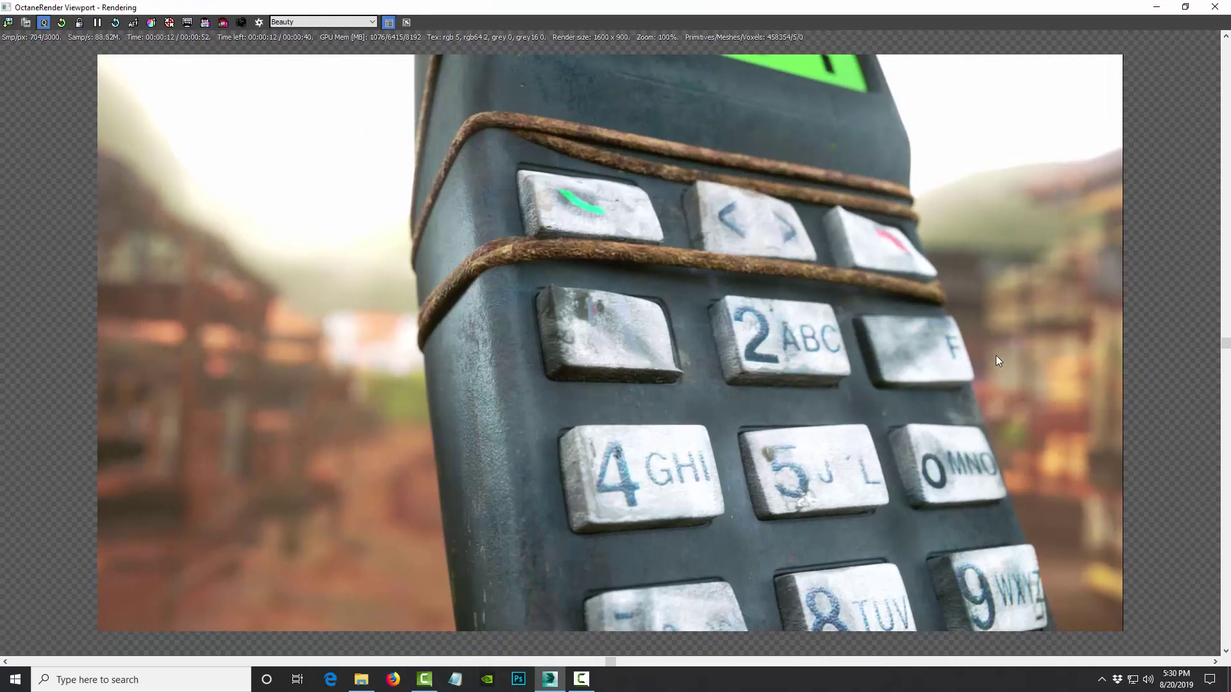
click(1185, 7)
drag(783, 221, 351, 131)
Step: Orbit and zoom the Perspective view to a low front angle on the keypad
alt+middle_drag(877, 350, 827, 385)
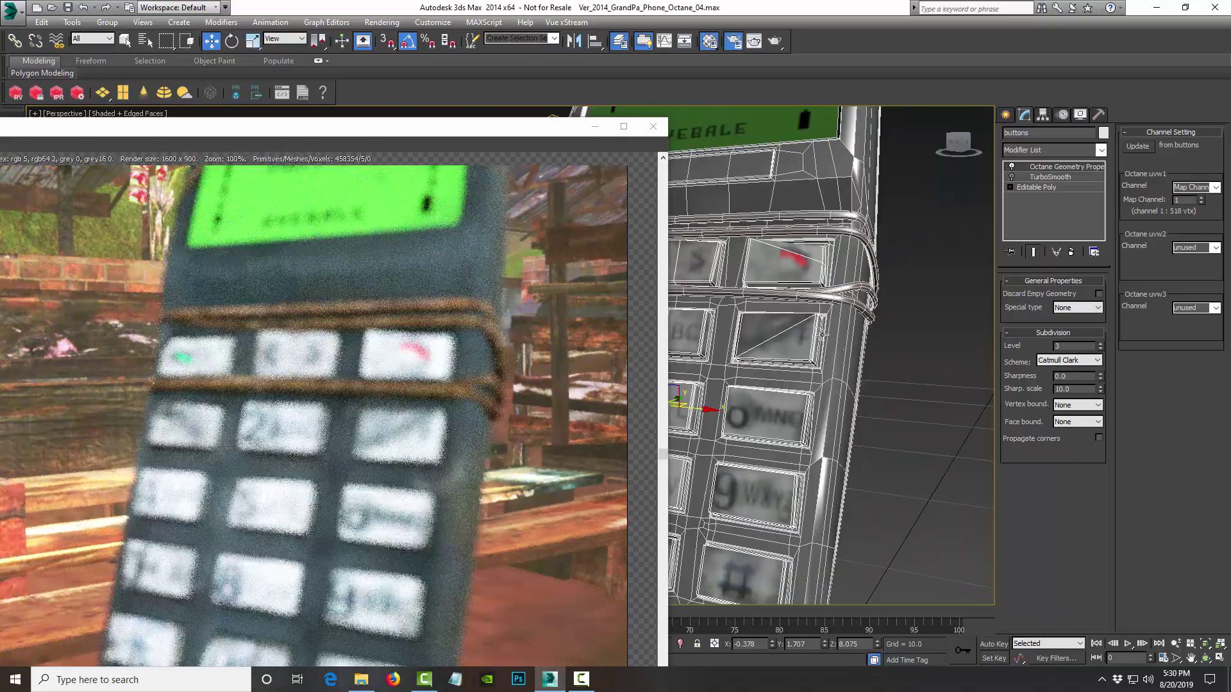
scroll(856, 350, up, 4)
alt+middle_drag(856, 350, 931, 366)
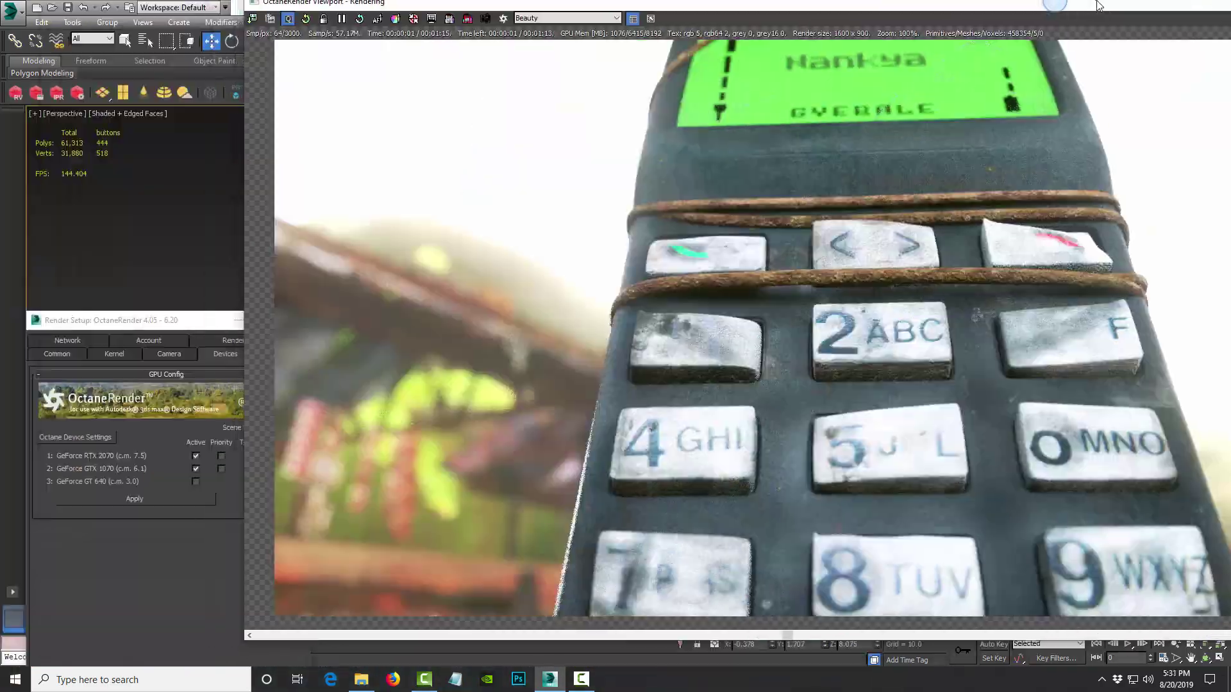
drag(1098, 5, 954, 22)
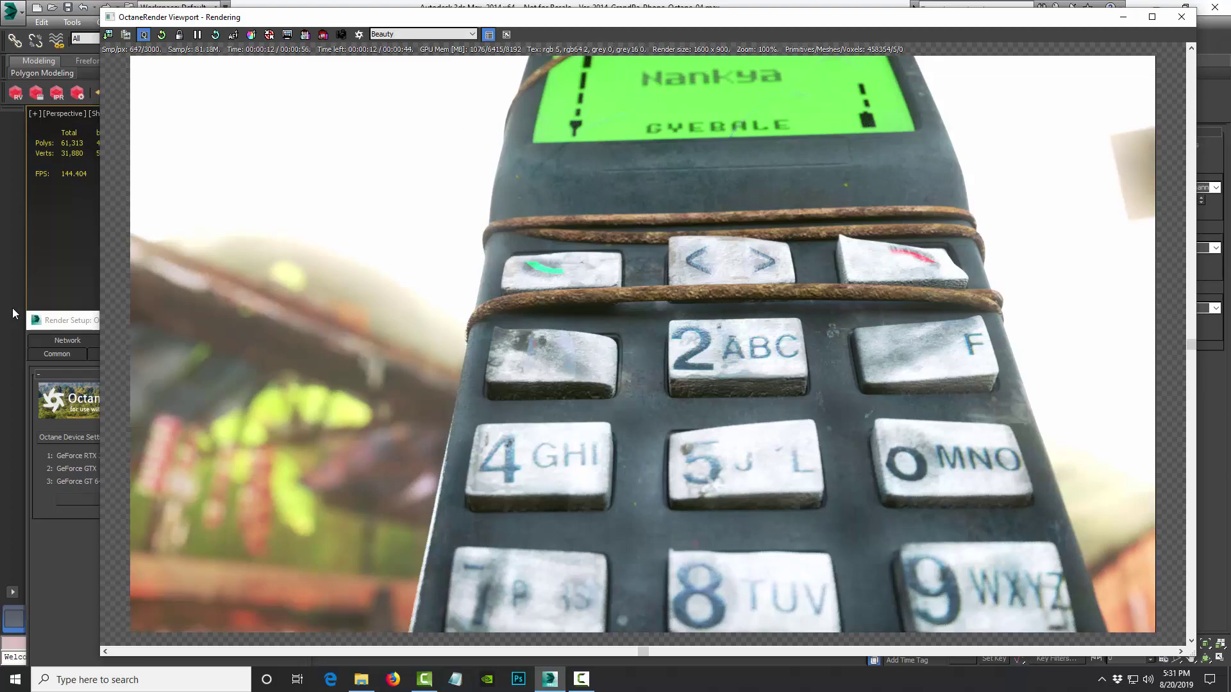
Step: Re-angle the keypad view, then maximize, restore and reposition the Octane render window
alt+middle_drag(65, 275, 508, 328)
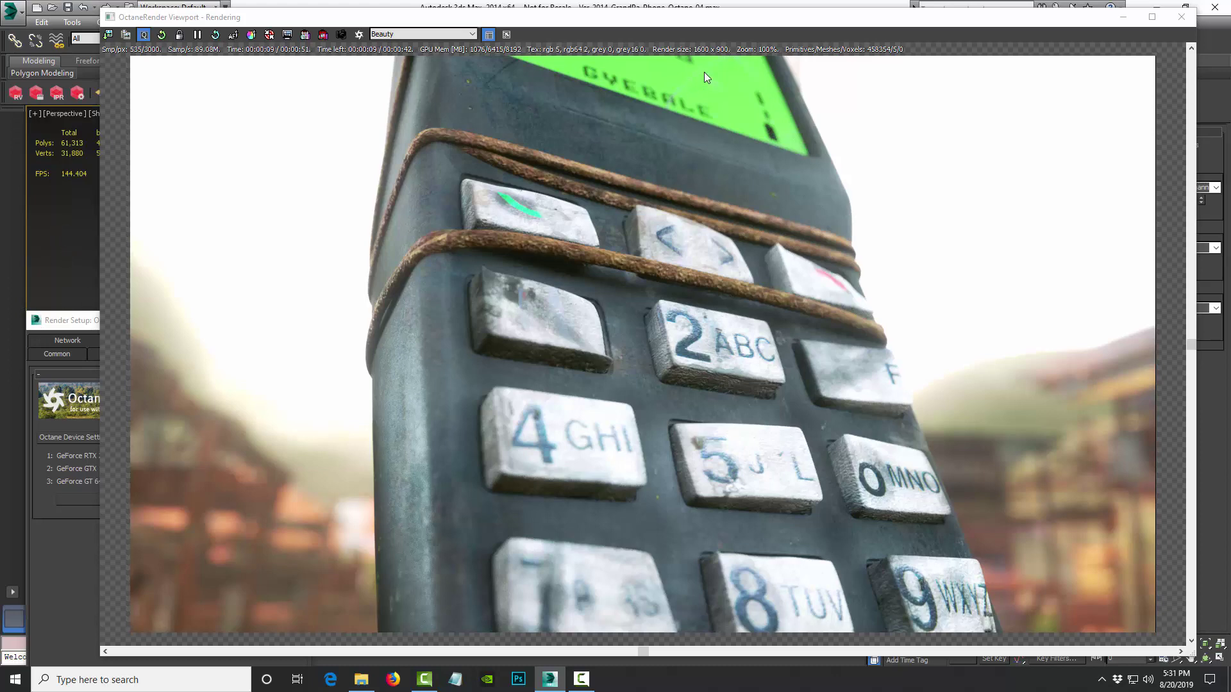
drag(832, 20, 596, 43)
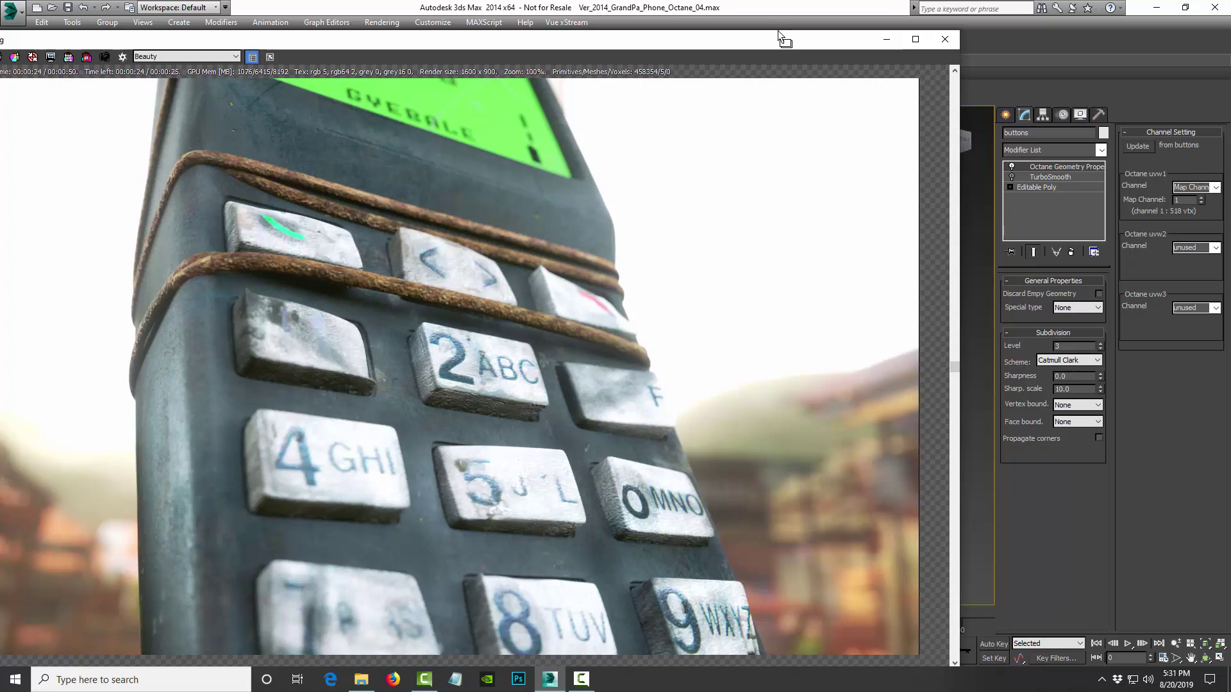
drag(779, 29, 851, 0)
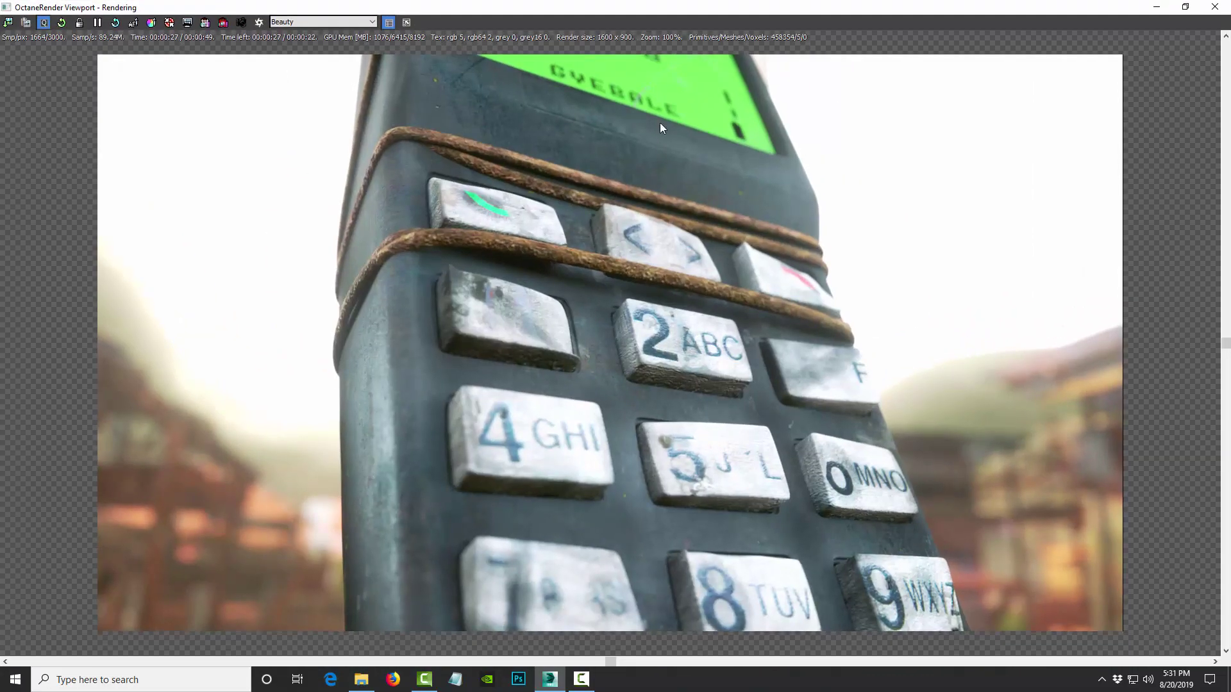
click(1185, 6)
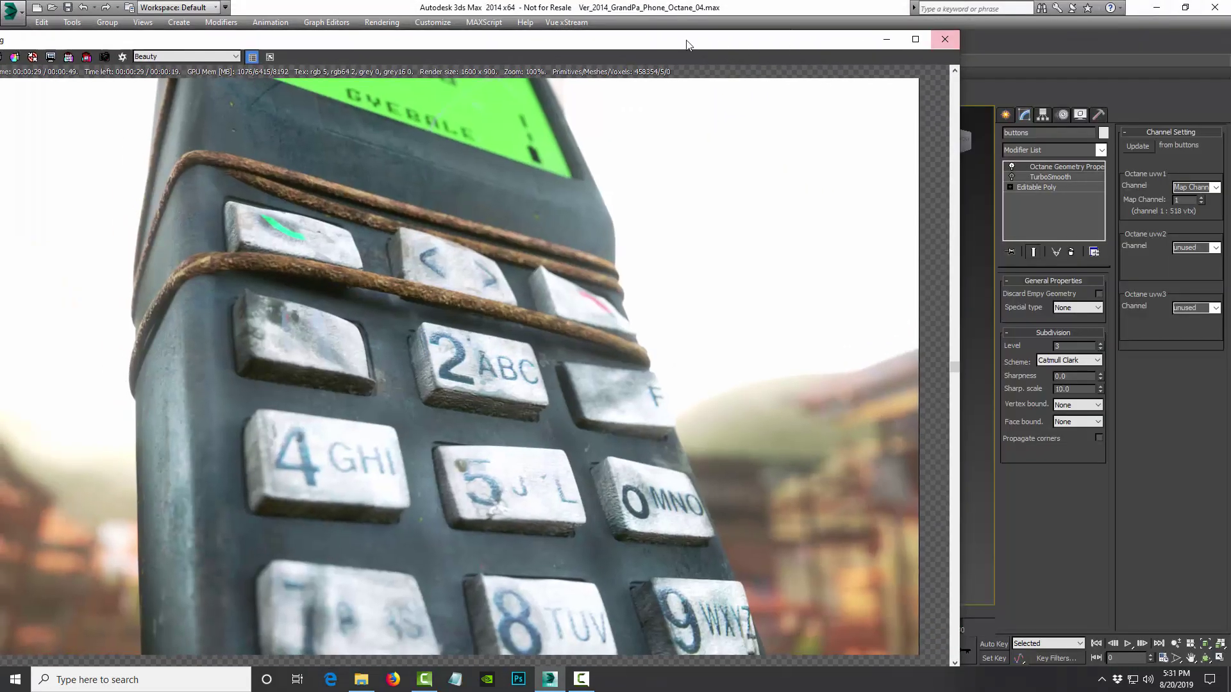
drag(871, 28, 1098, 1)
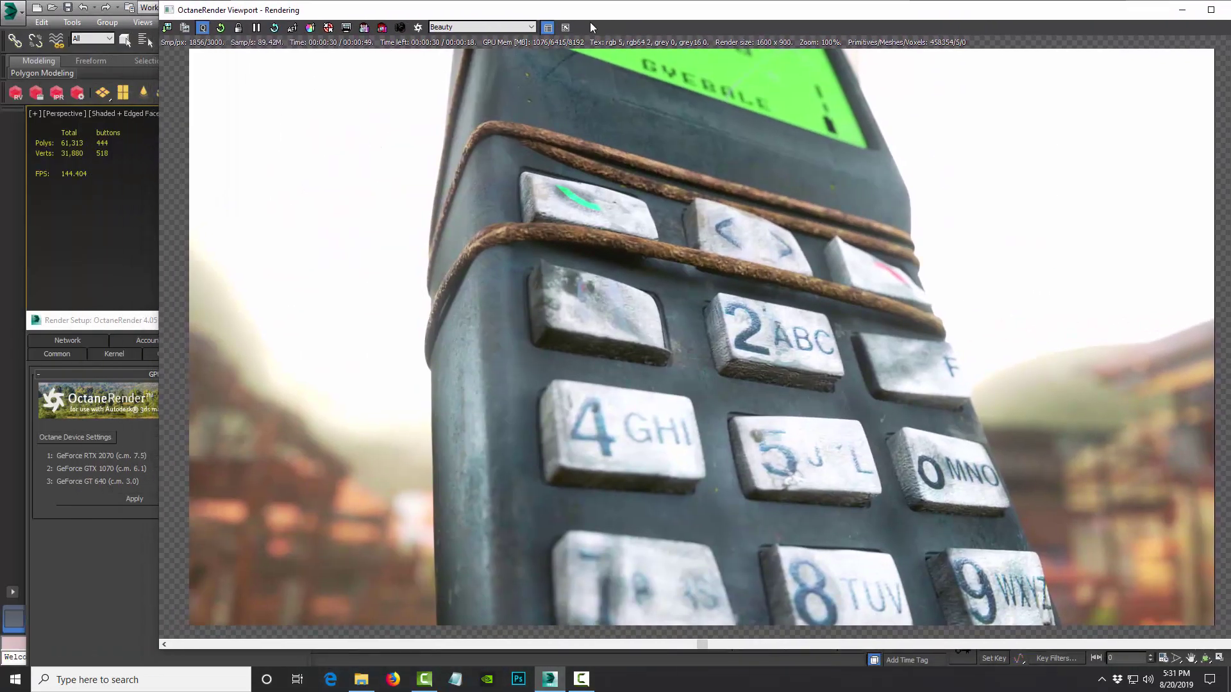
Step: Orbit, zoom out and pan so the whole phone shows against the village market
alt+middle_drag(93, 241, 403, 360)
scroll(85, 248, down, 5)
alt+middle_drag(116, 260, 37, 263)
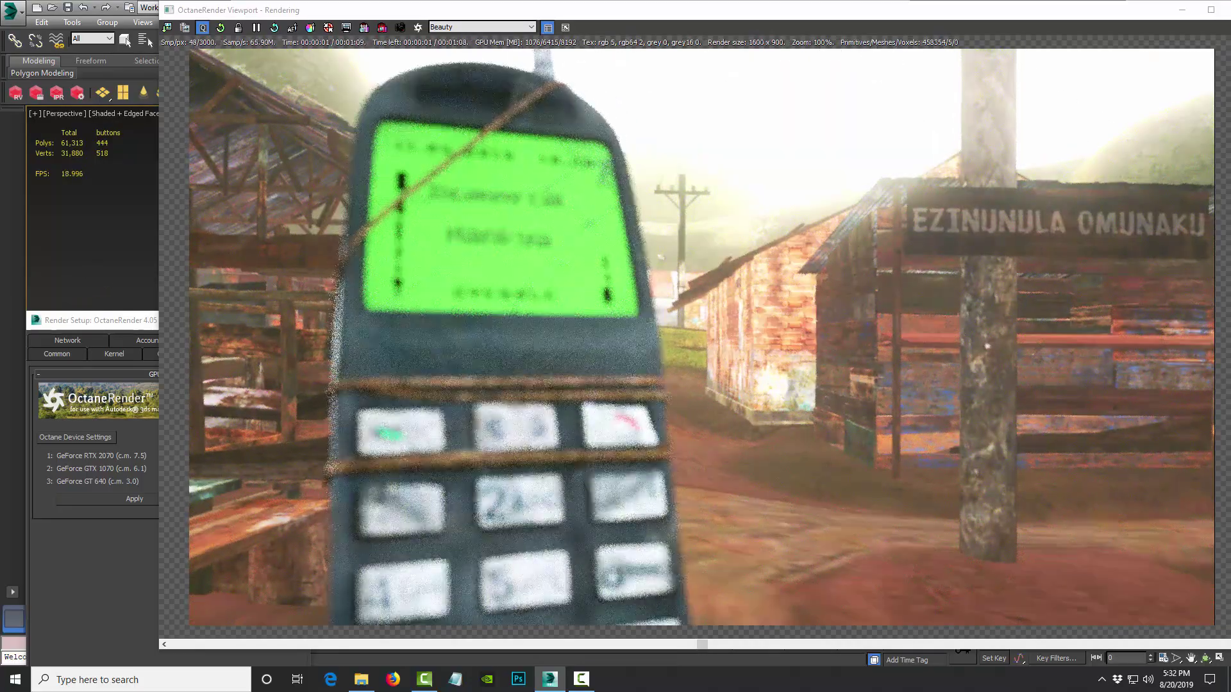
Step: Pan the phone right to centre its Incoming call screen and keypad, then reposition the render window
middle_drag(129, 249, 266, 238)
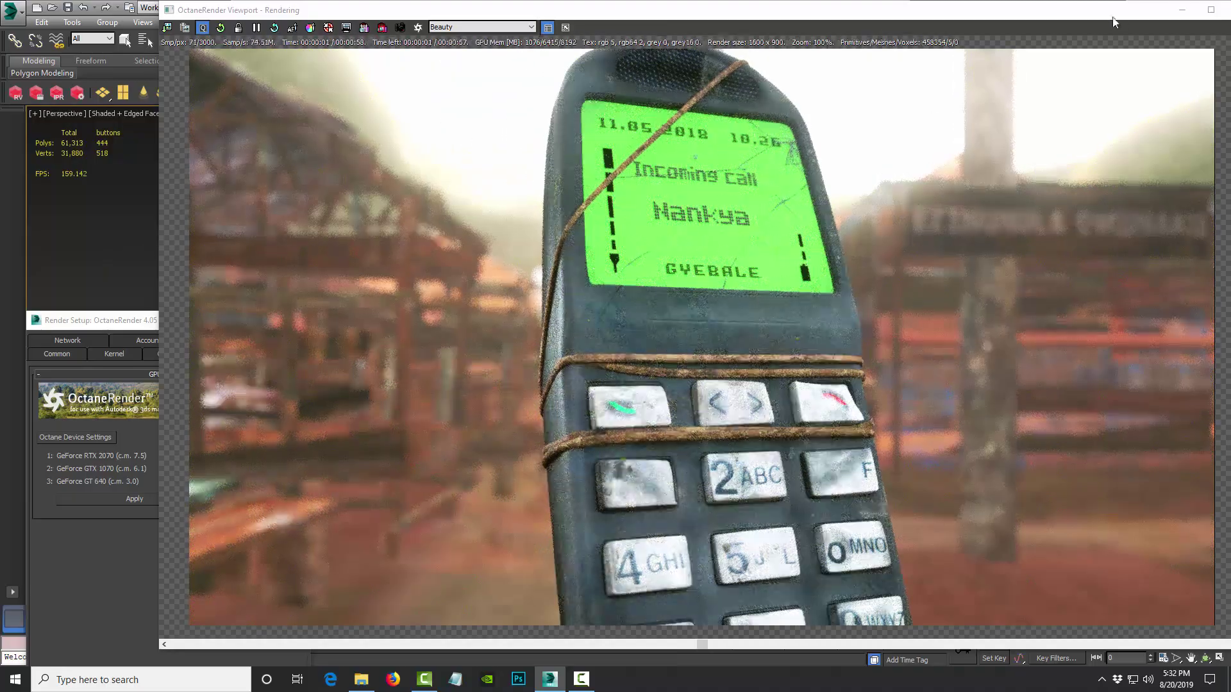
drag(1096, 11, 1027, 18)
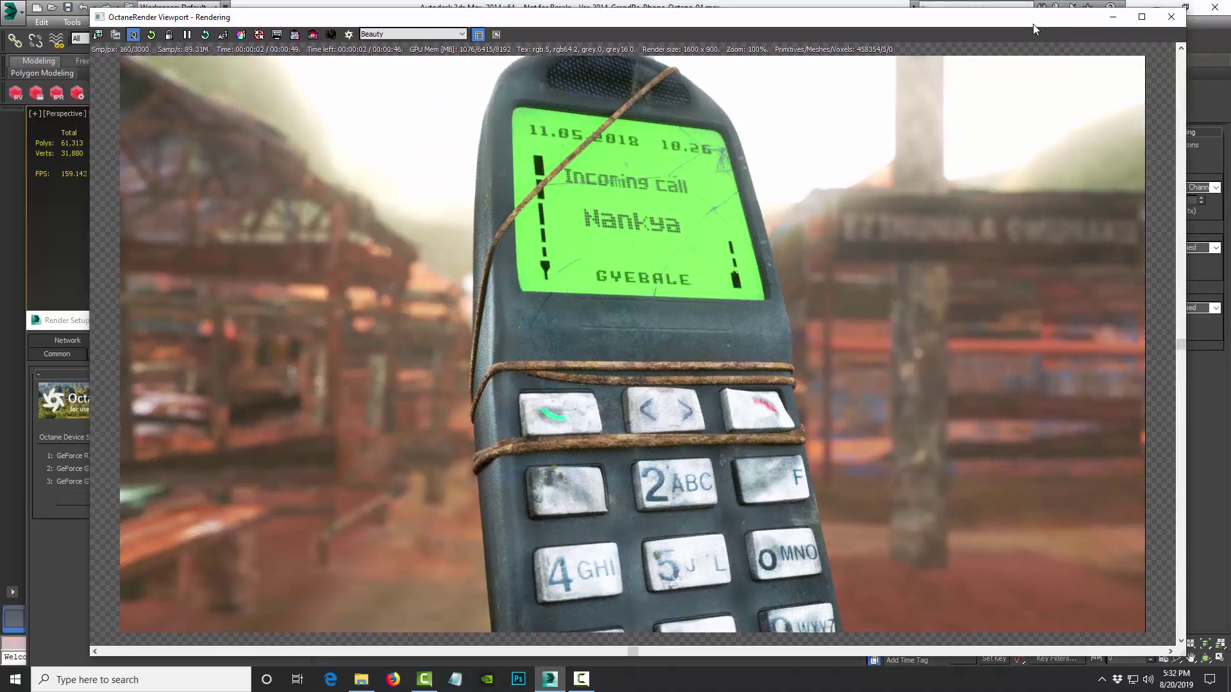